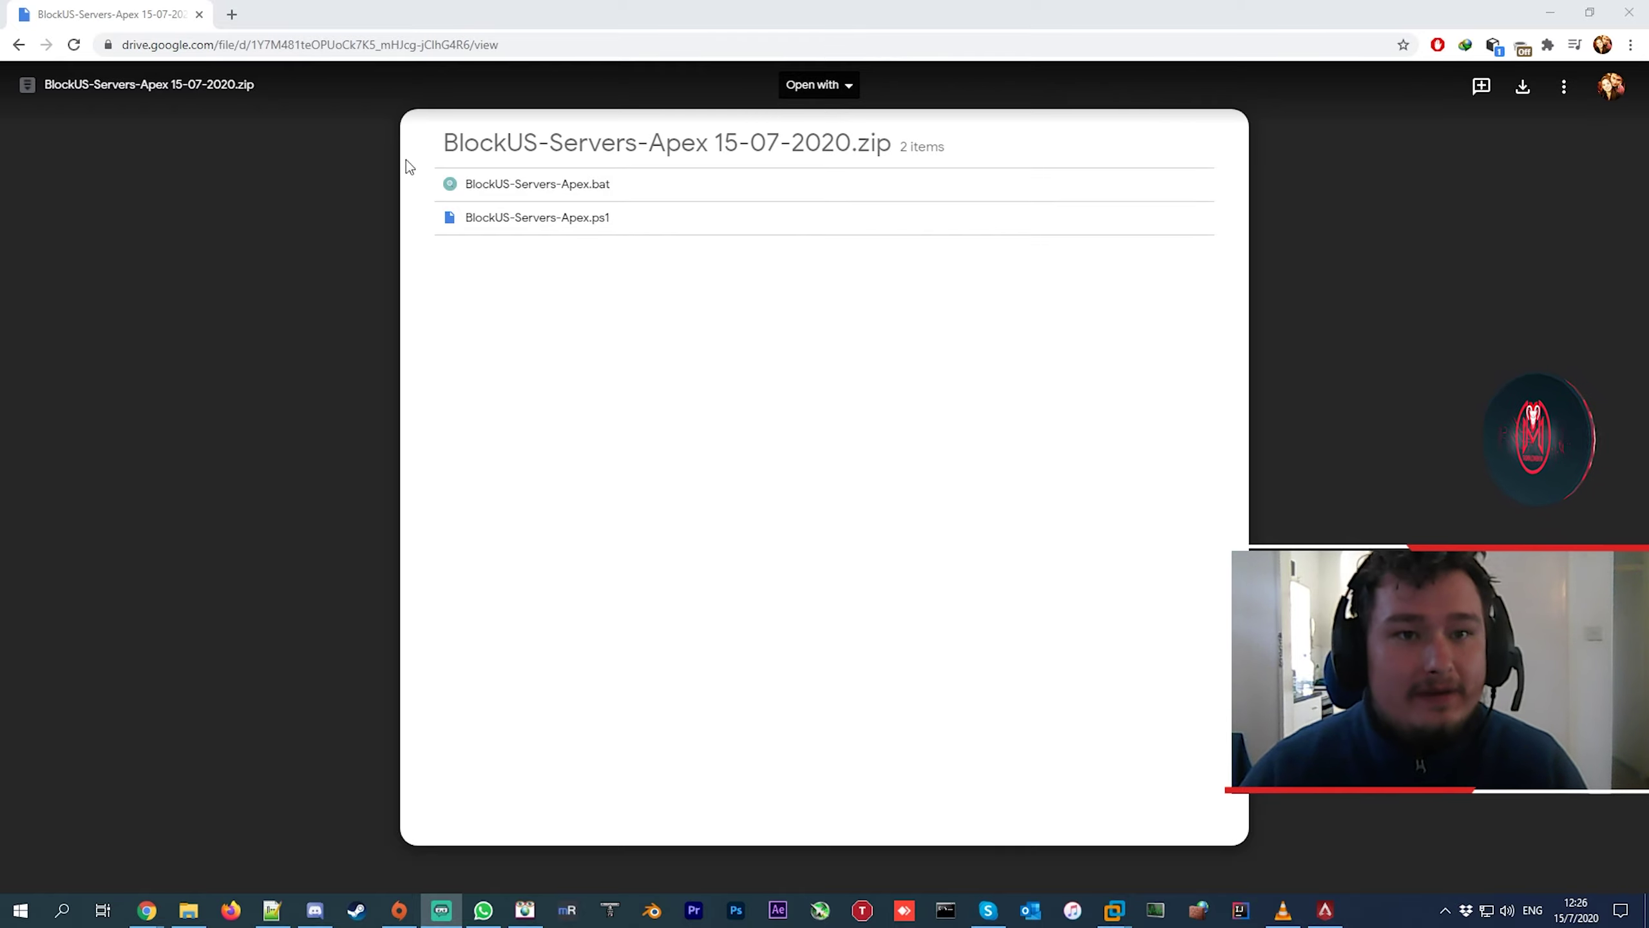
left_click(328, 50)
key("ctrl+c")
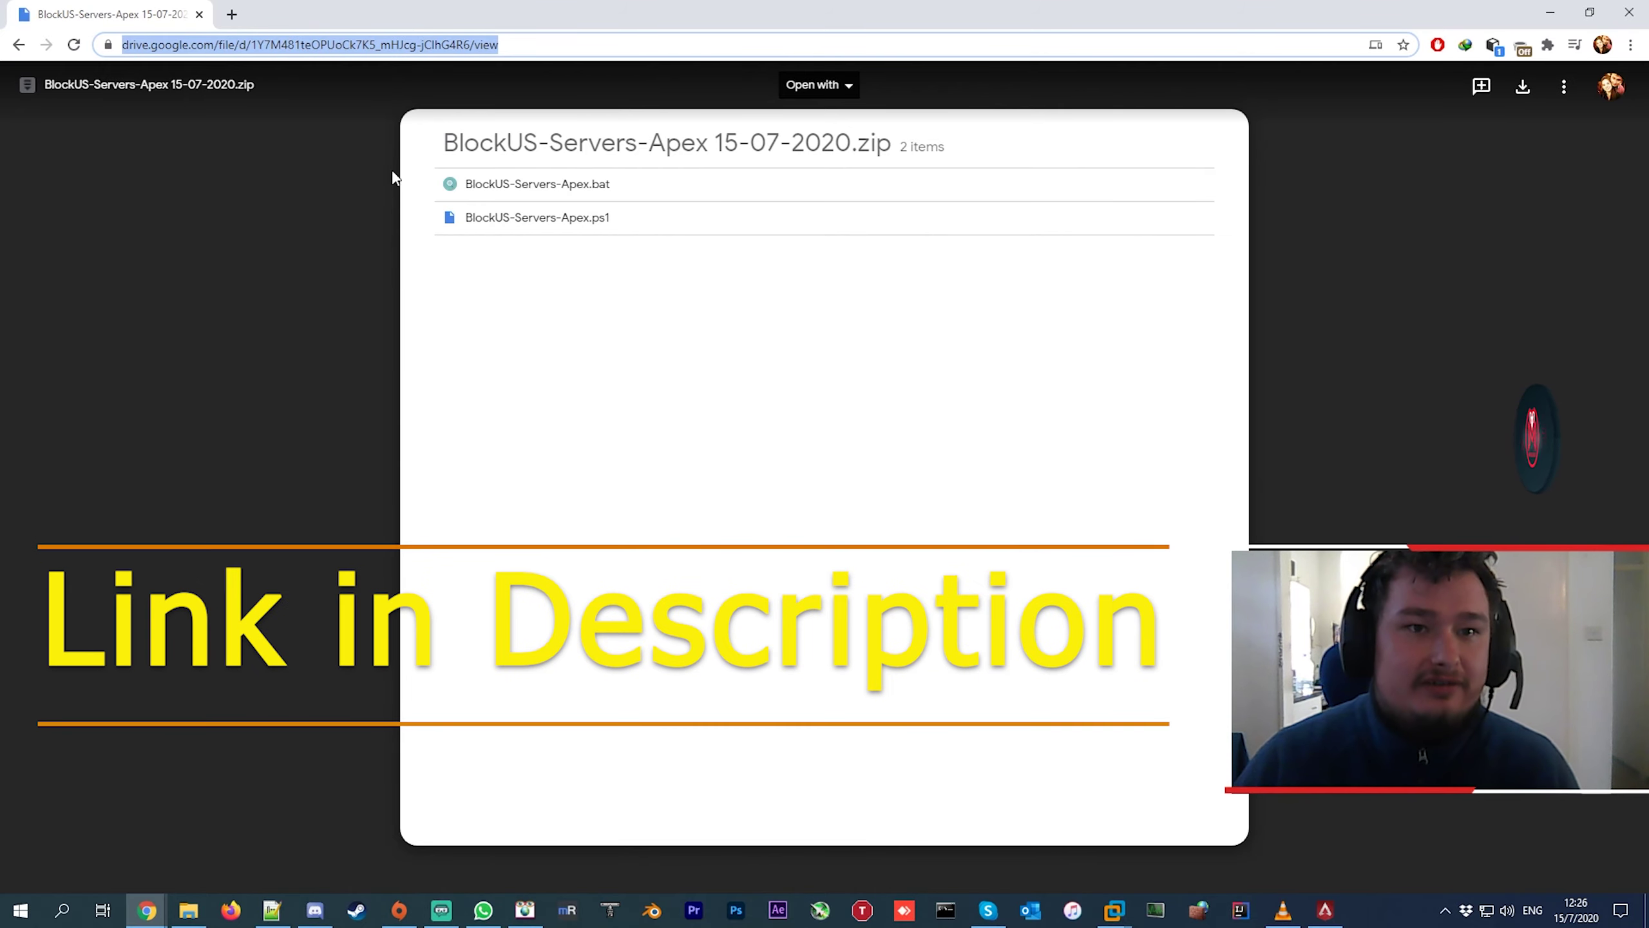
left_click(230, 12)
key("ctrl+v")
key("Return")
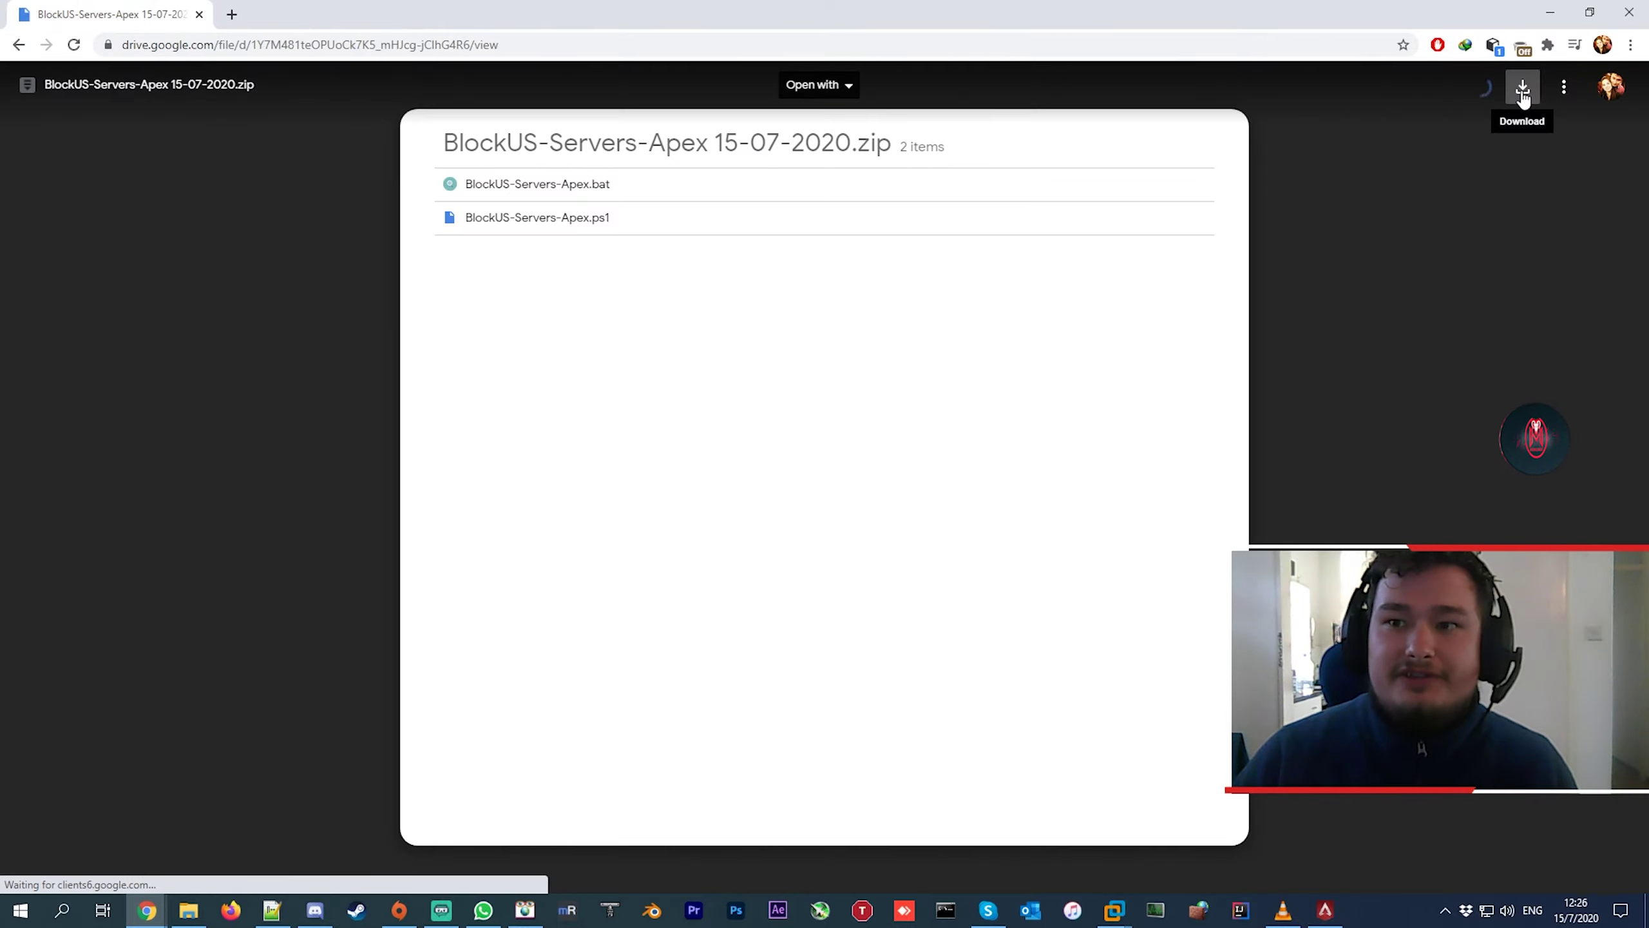
left_click(1522, 91)
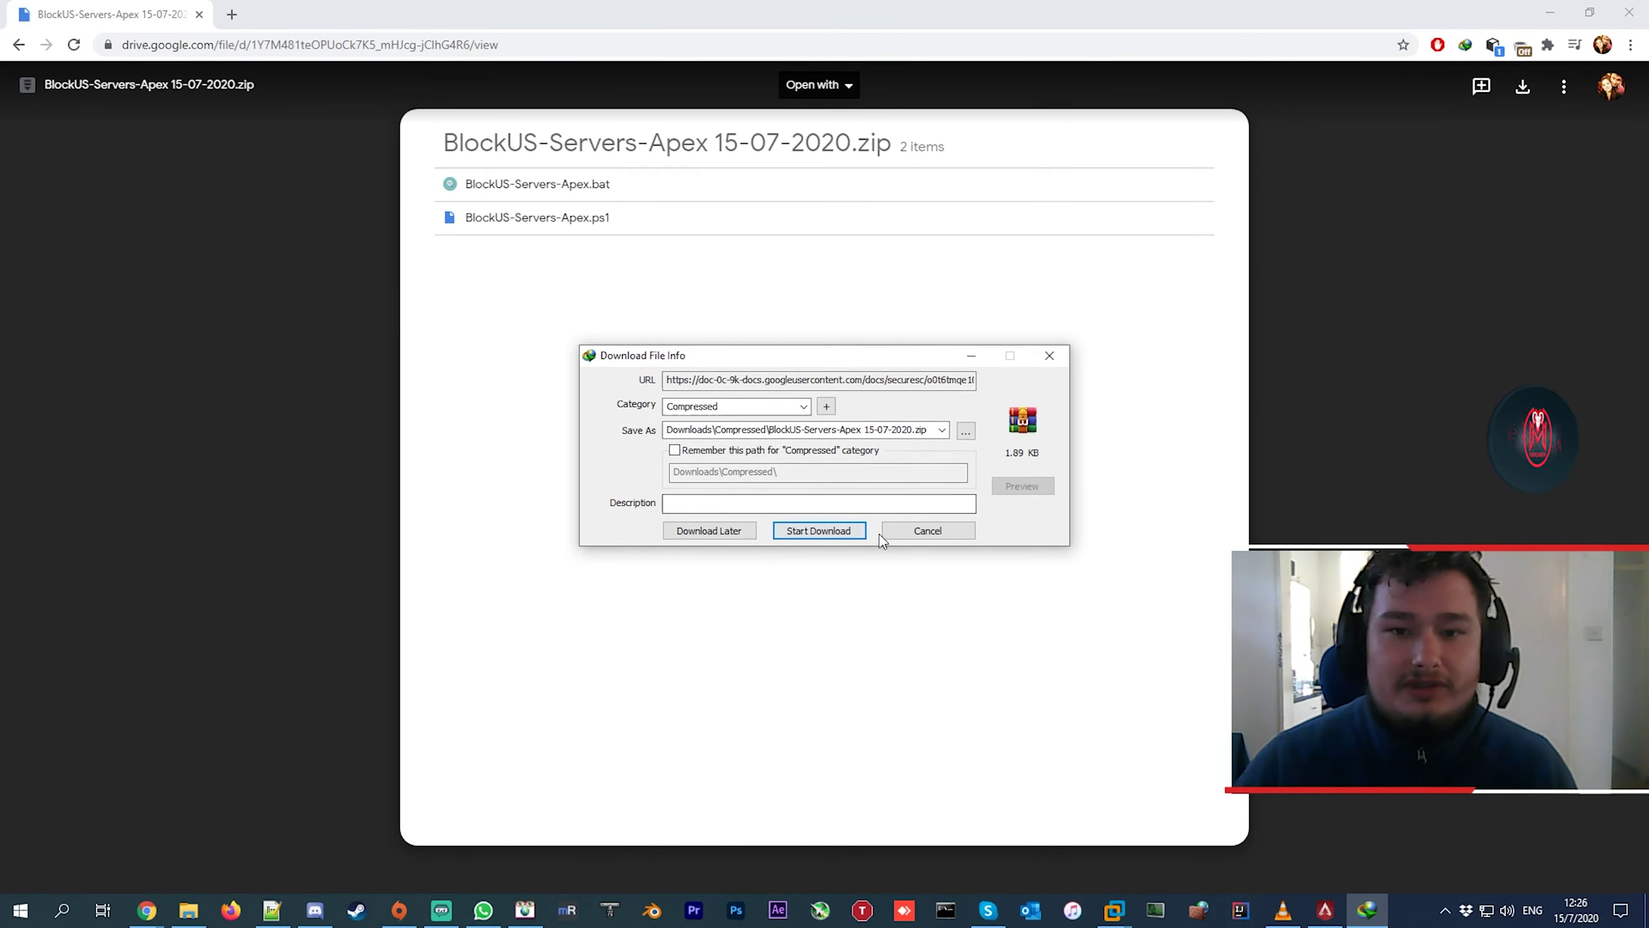
left_click(928, 530)
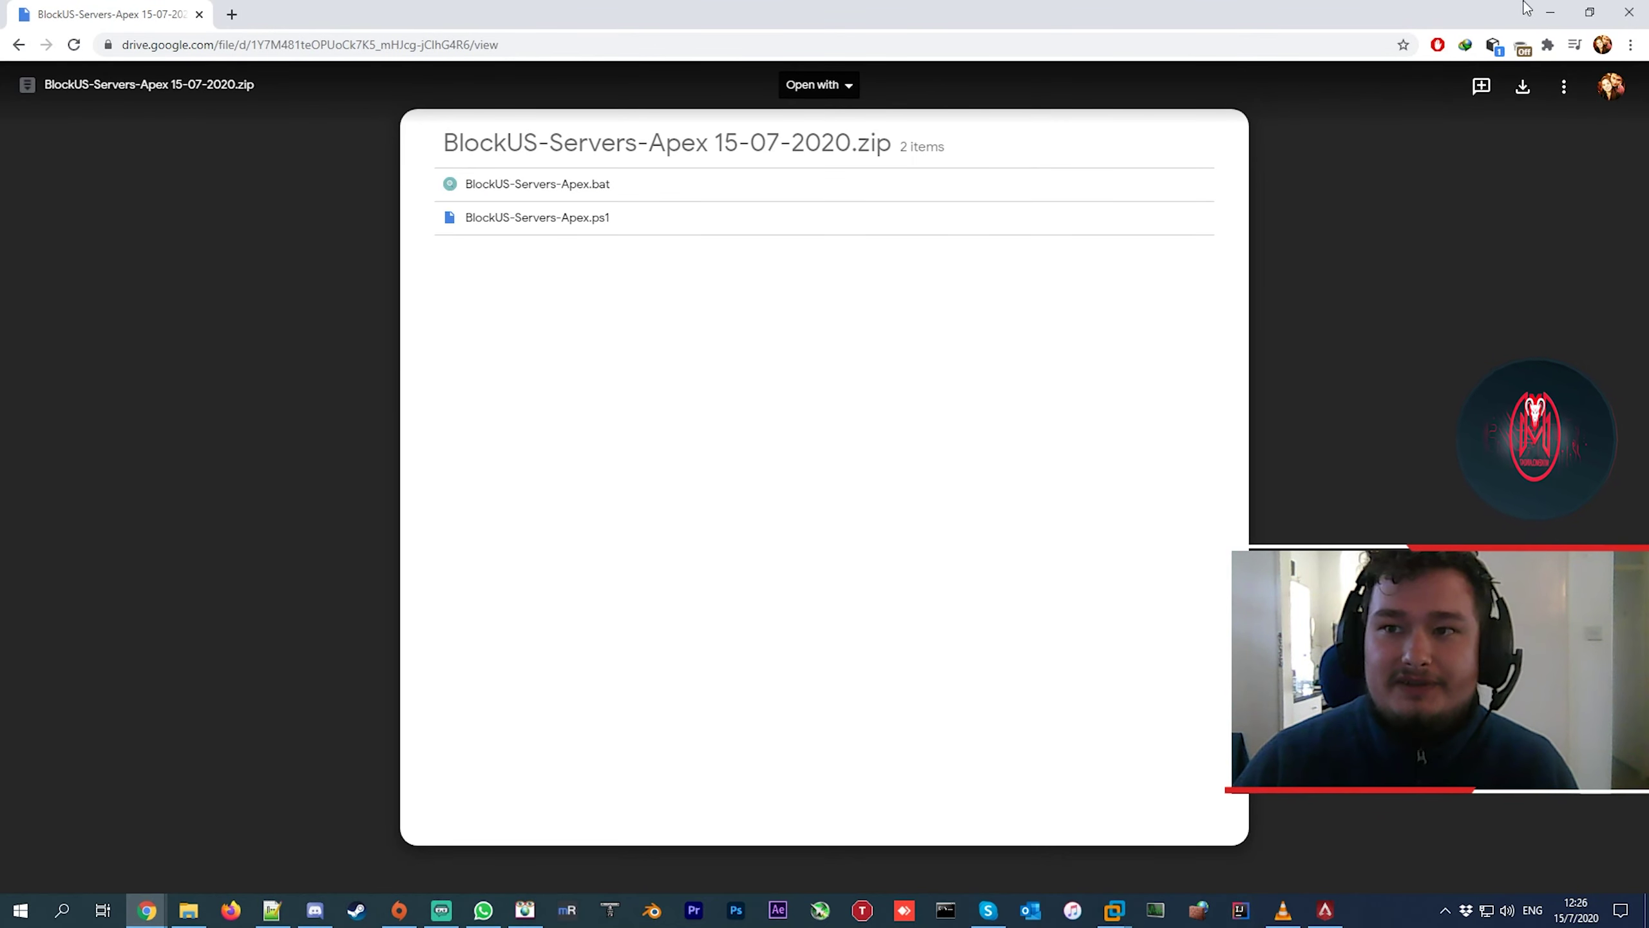
Open New folder (7), then the extracted BlockUS-Servers-Apex 15-07-2020 folder.
left_click(1550, 12)
double_click(952, 316)
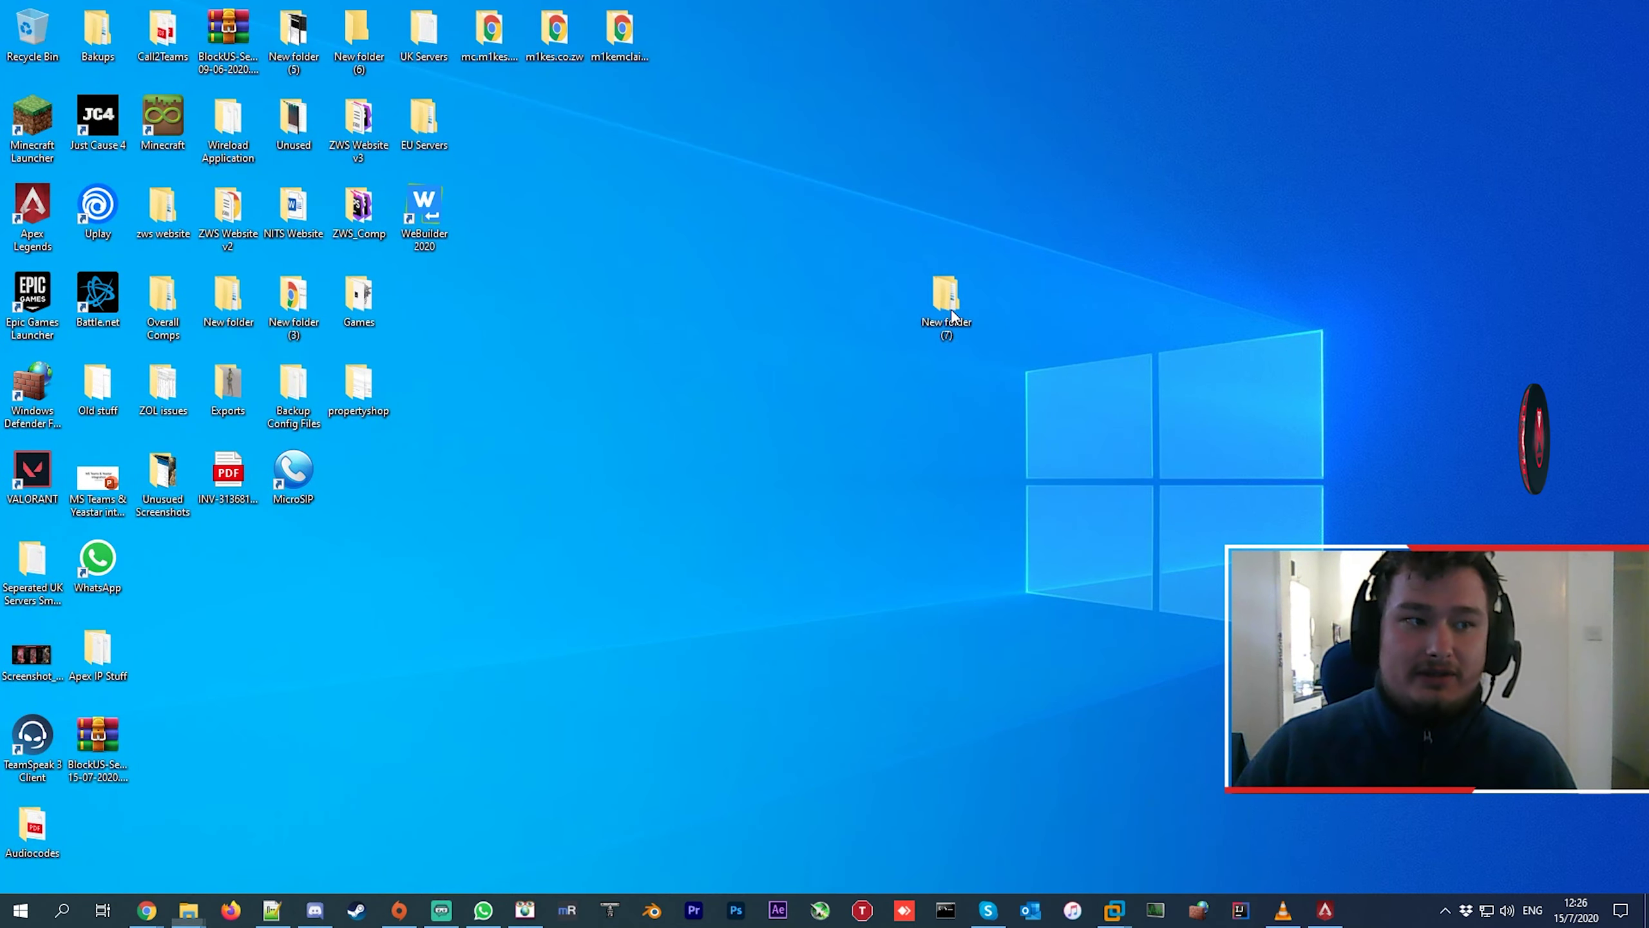
left_click(315, 210)
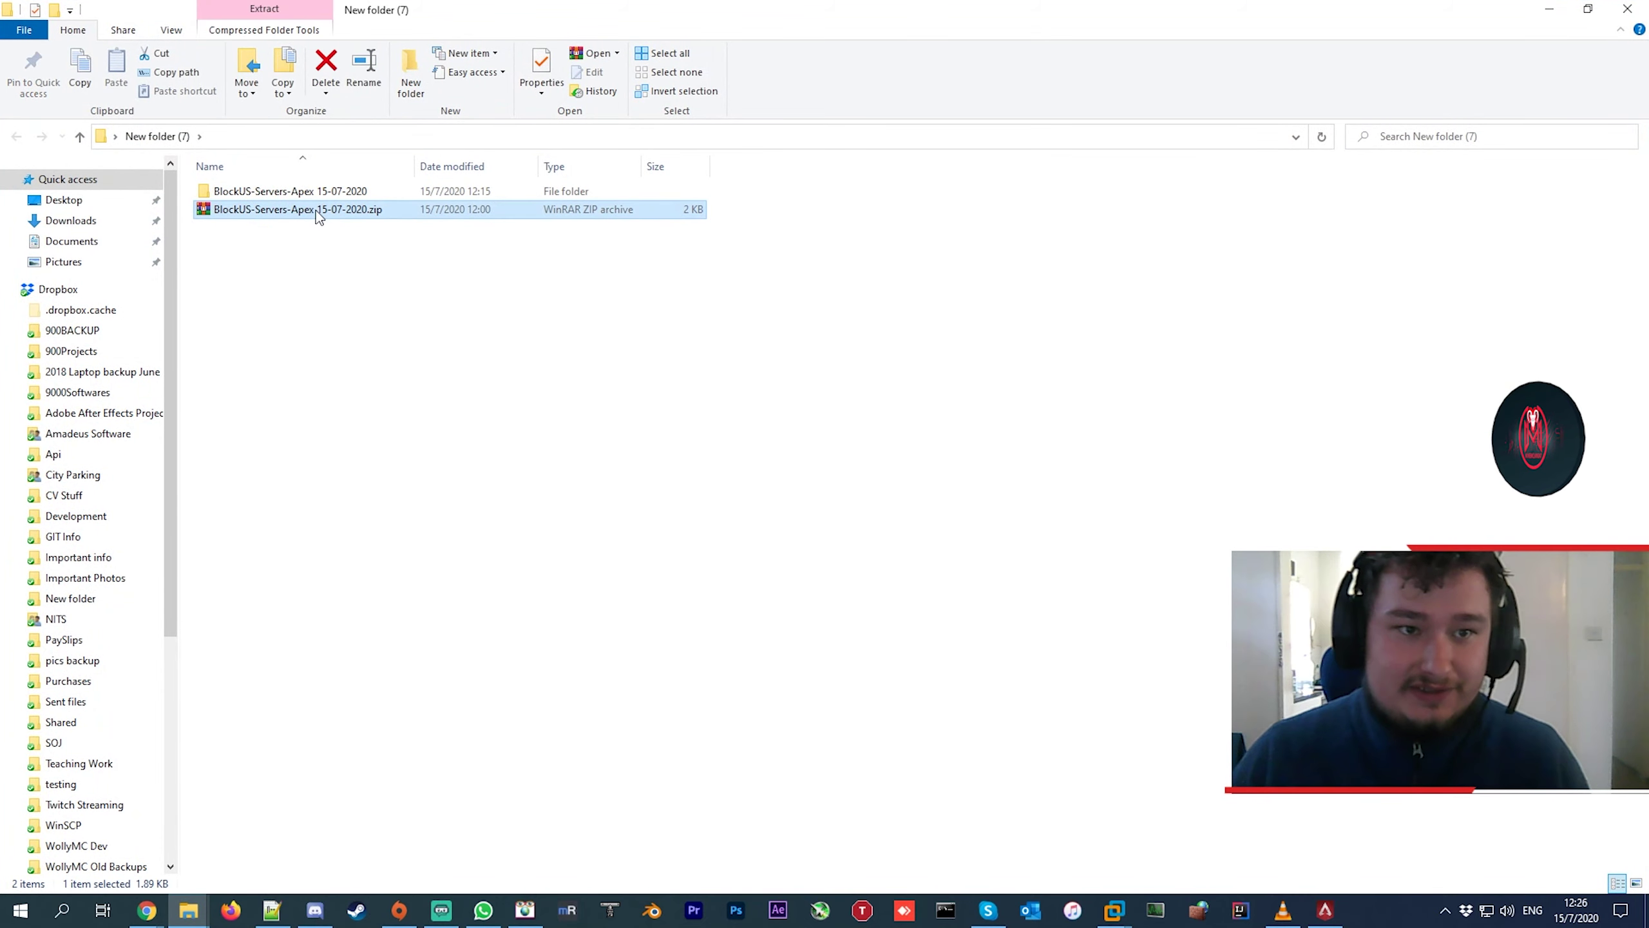
right_click(315, 210)
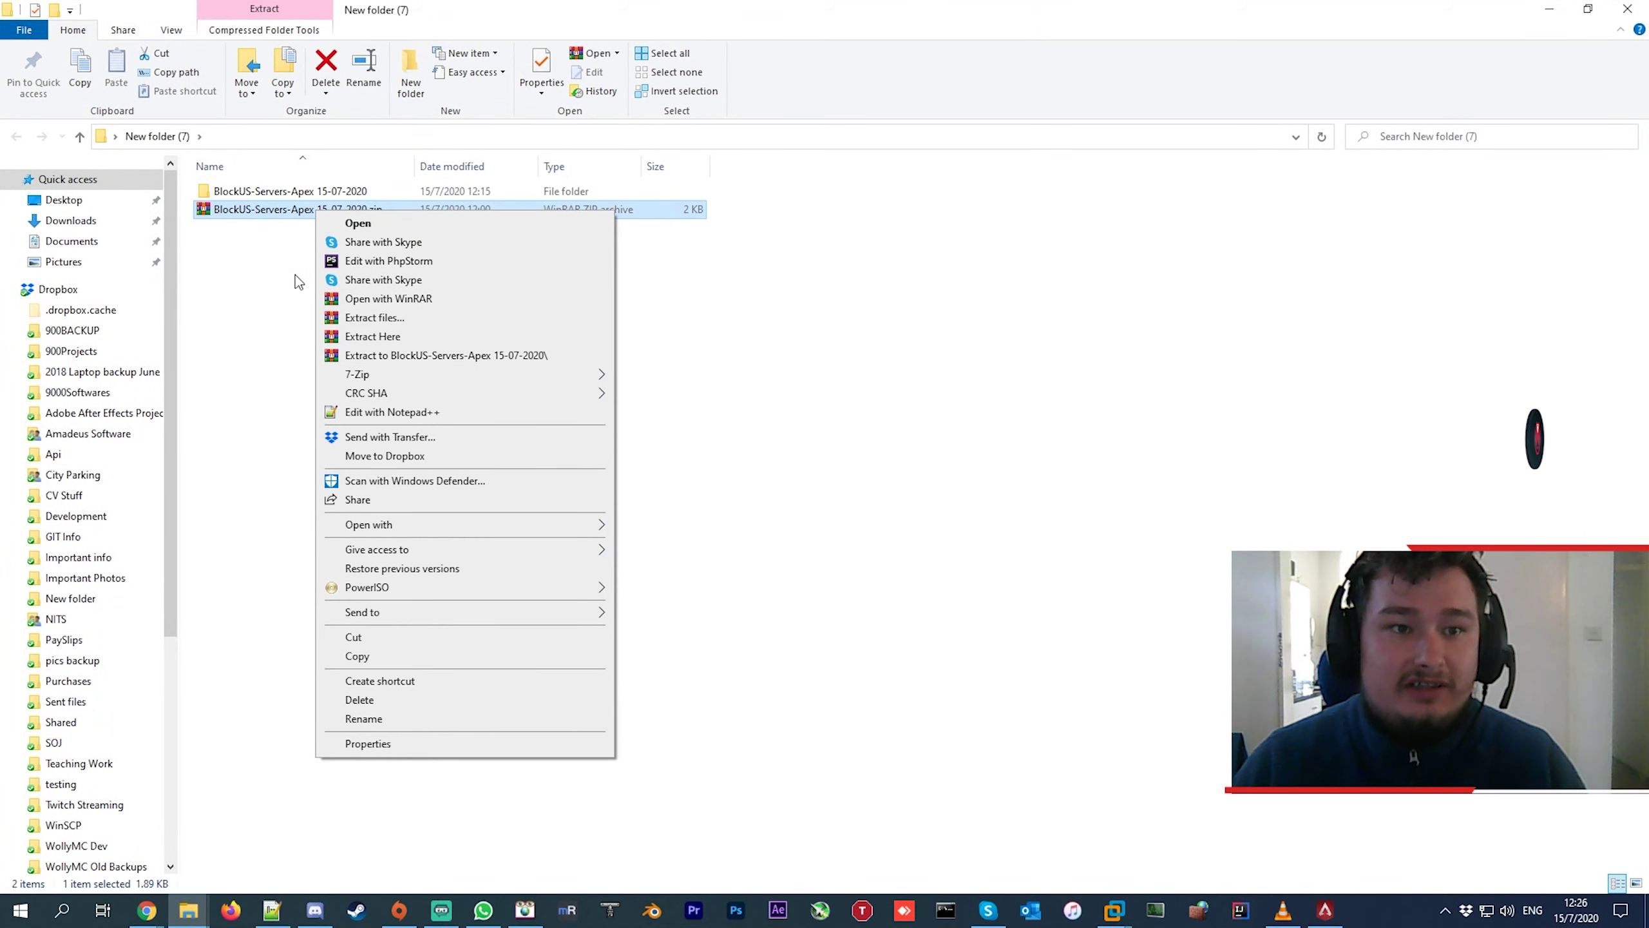
left_click(244, 192)
double_click(243, 192)
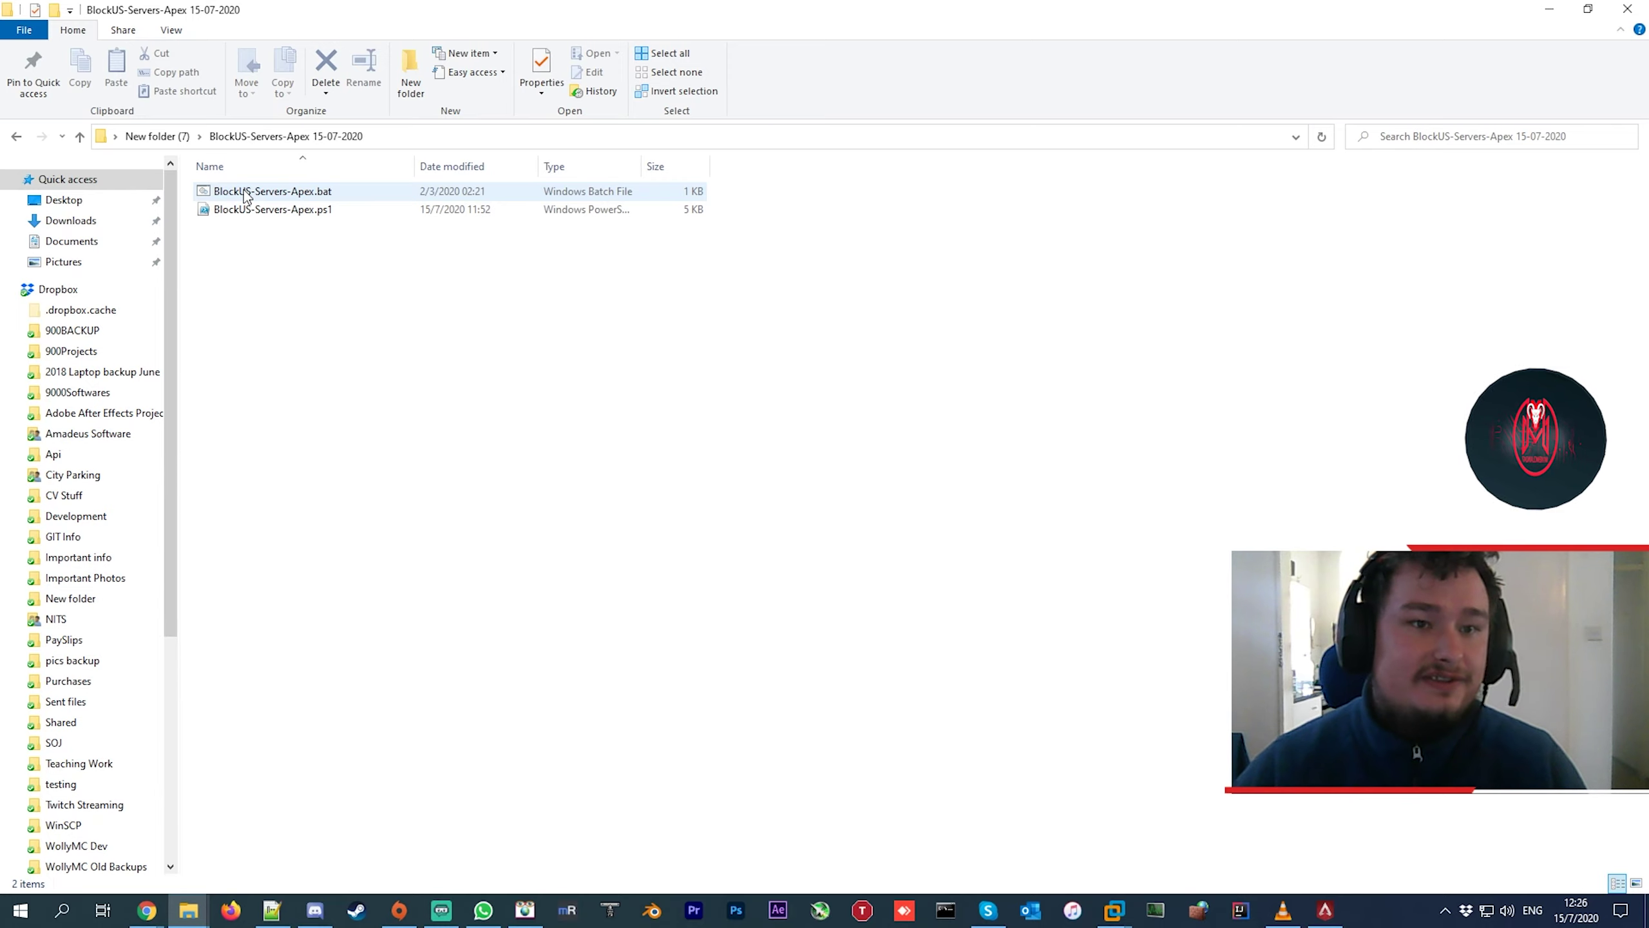
View BlockUS-Servers-Apex.bat in Notepad, close it, and bring up the .ps1 script's options.
right_click(320, 199)
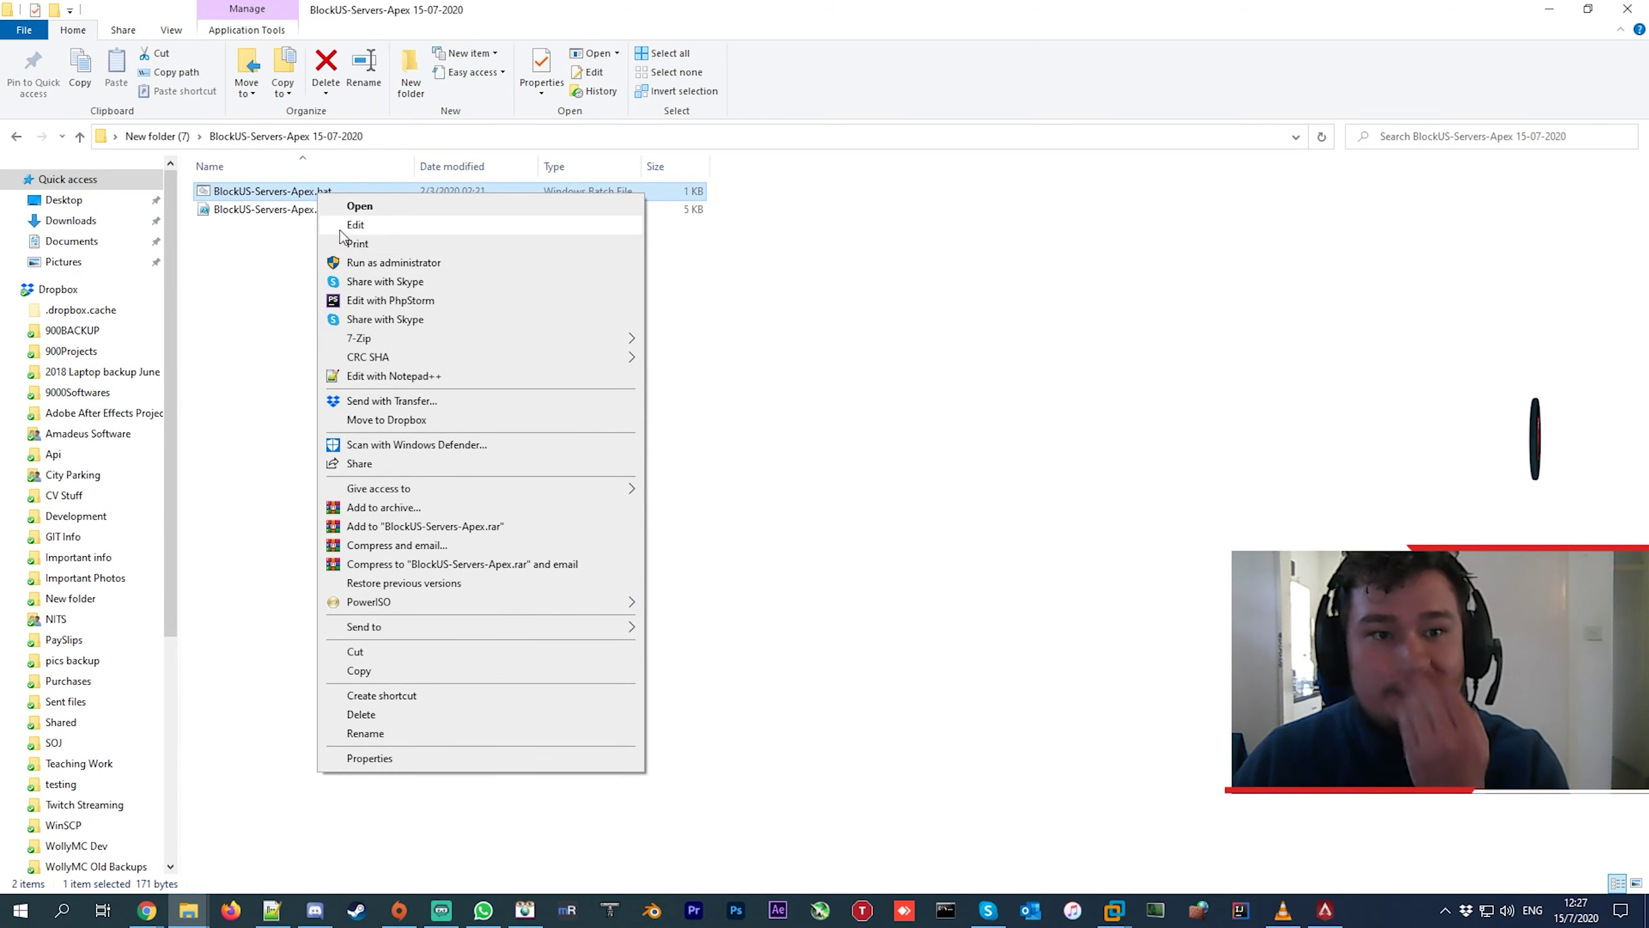
left_click(363, 225)
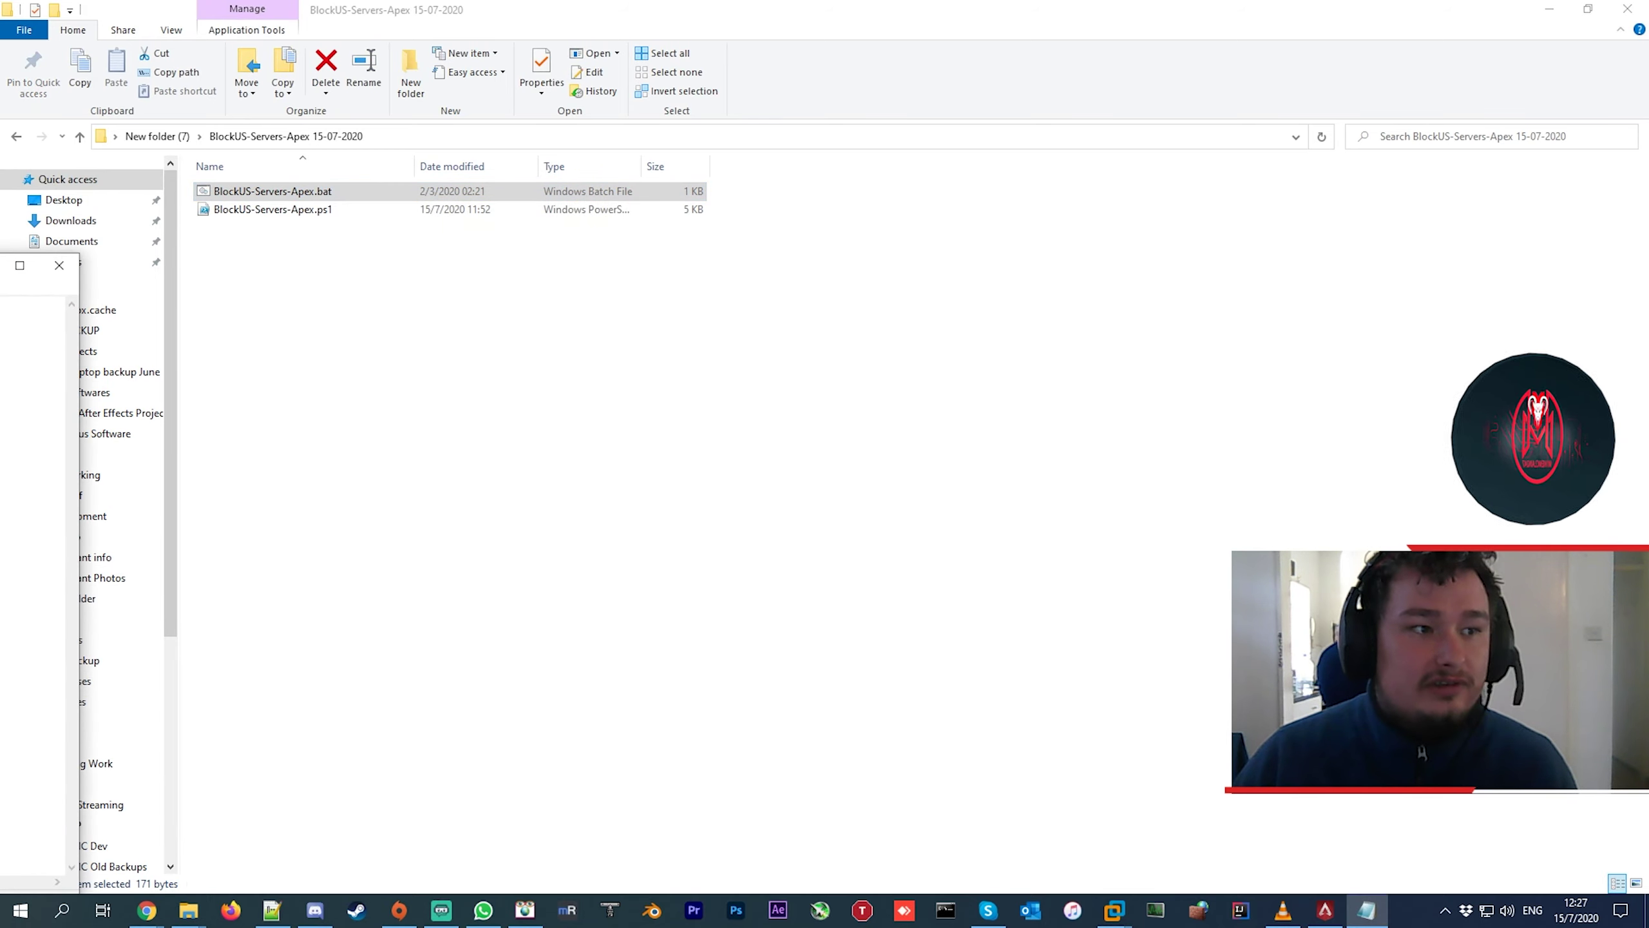
left_click_drag(3, 266, 600, 185)
left_click(1282, 187)
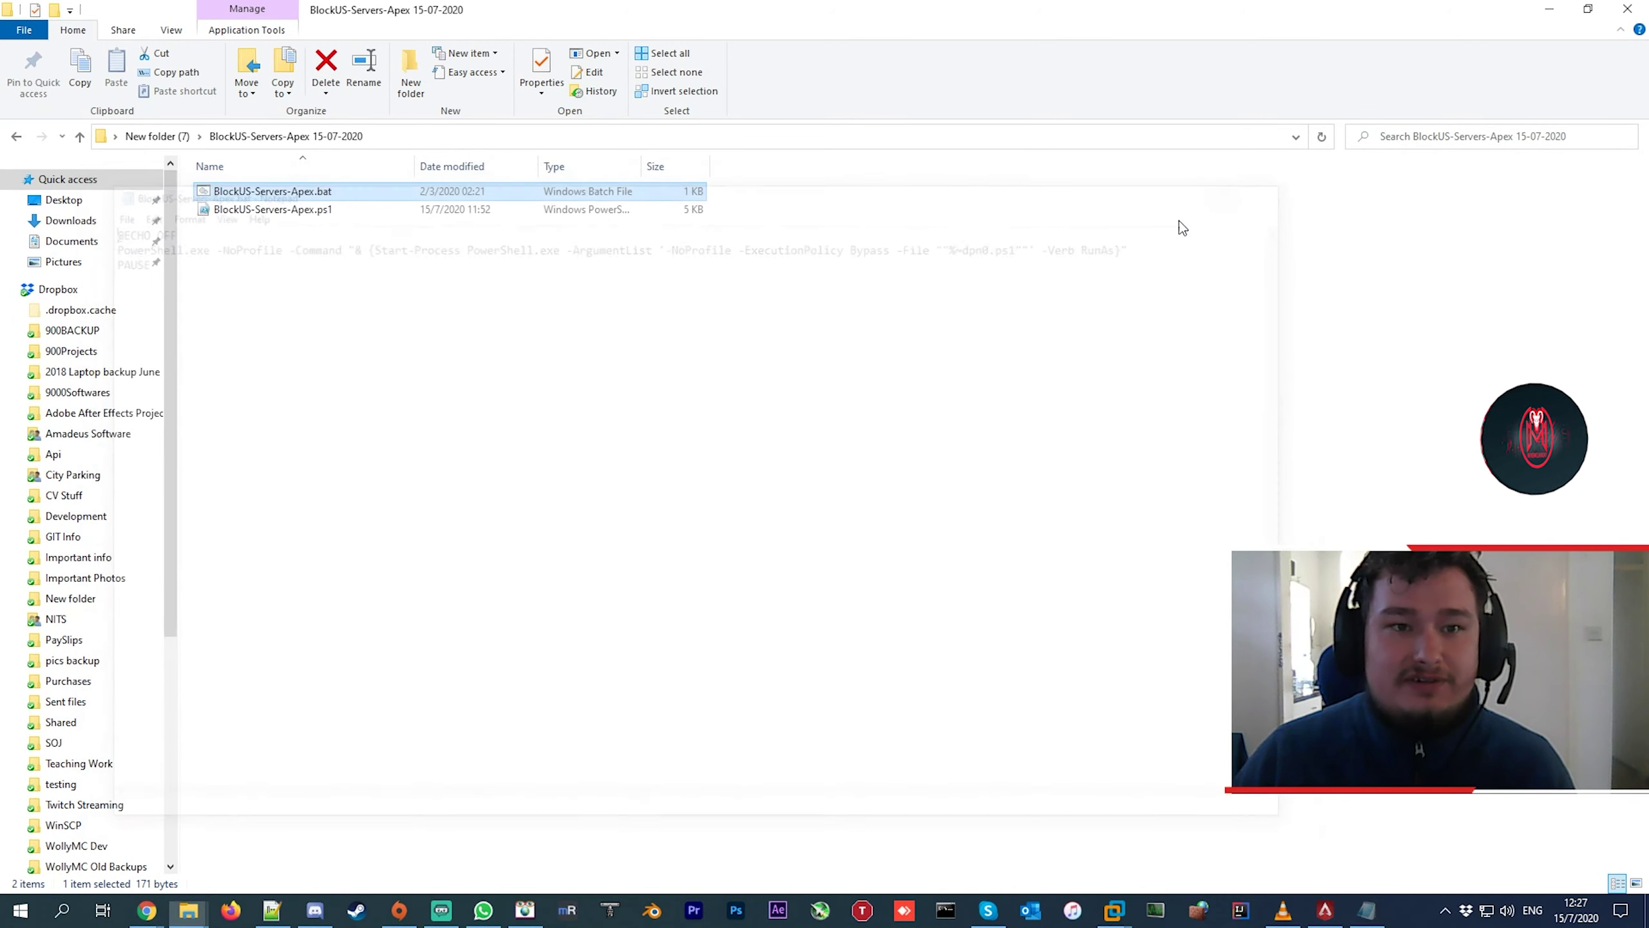
left_click(241, 212)
right_click(228, 215)
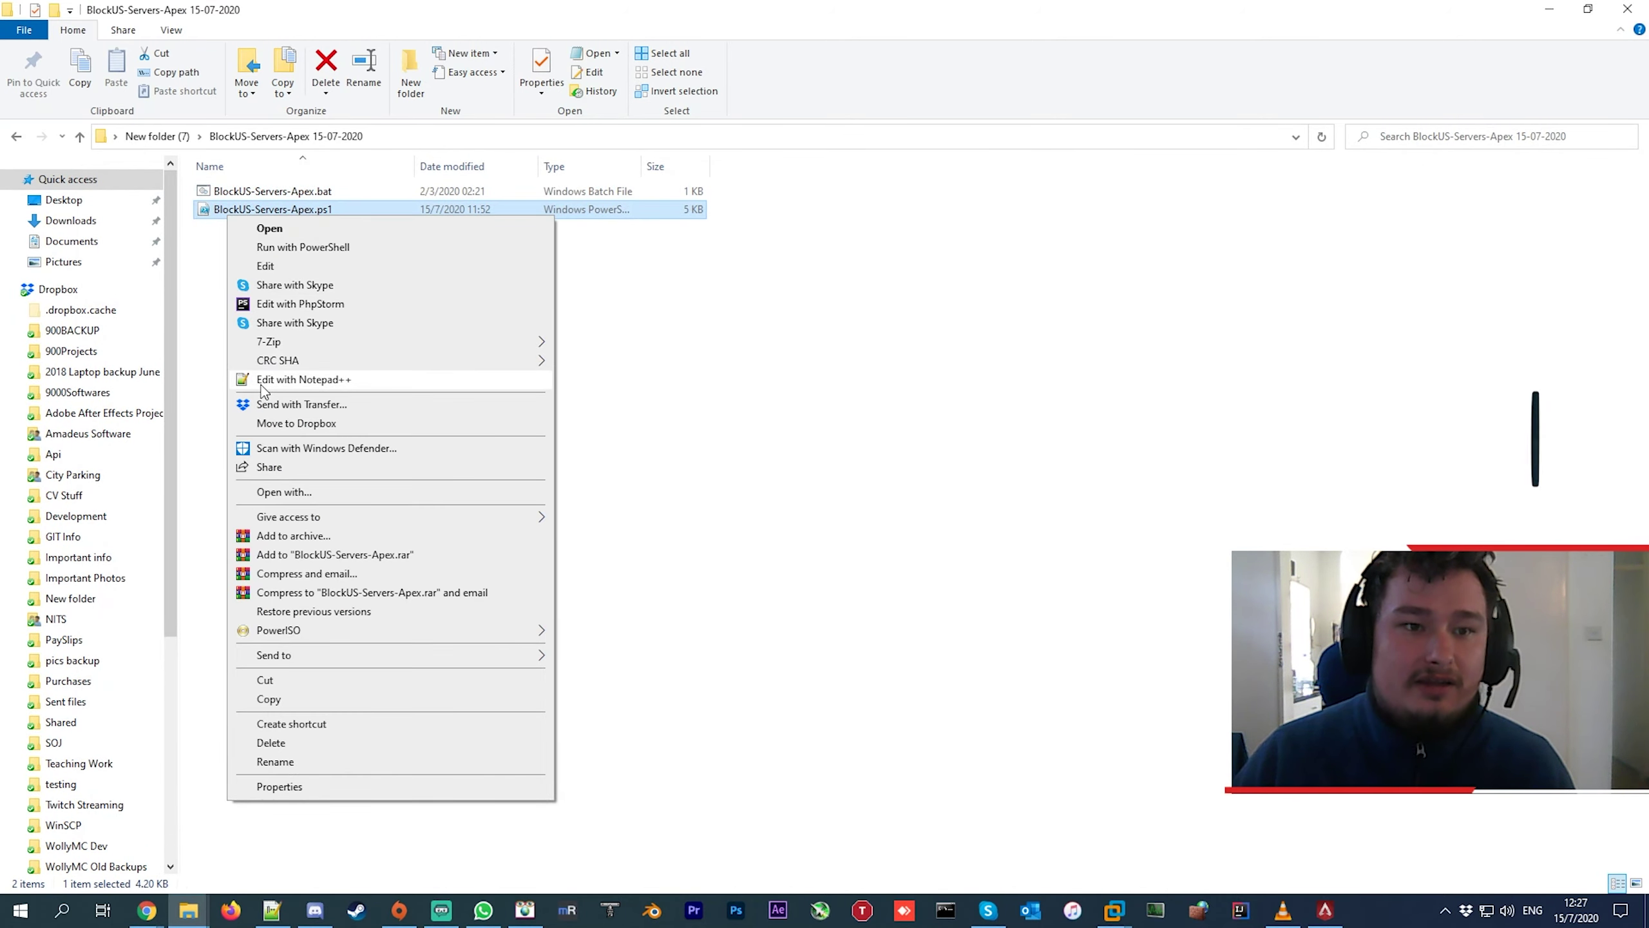
Open the .ps1 in Notepad++ and review its Windows version and administrator checks.
left_click(304, 380)
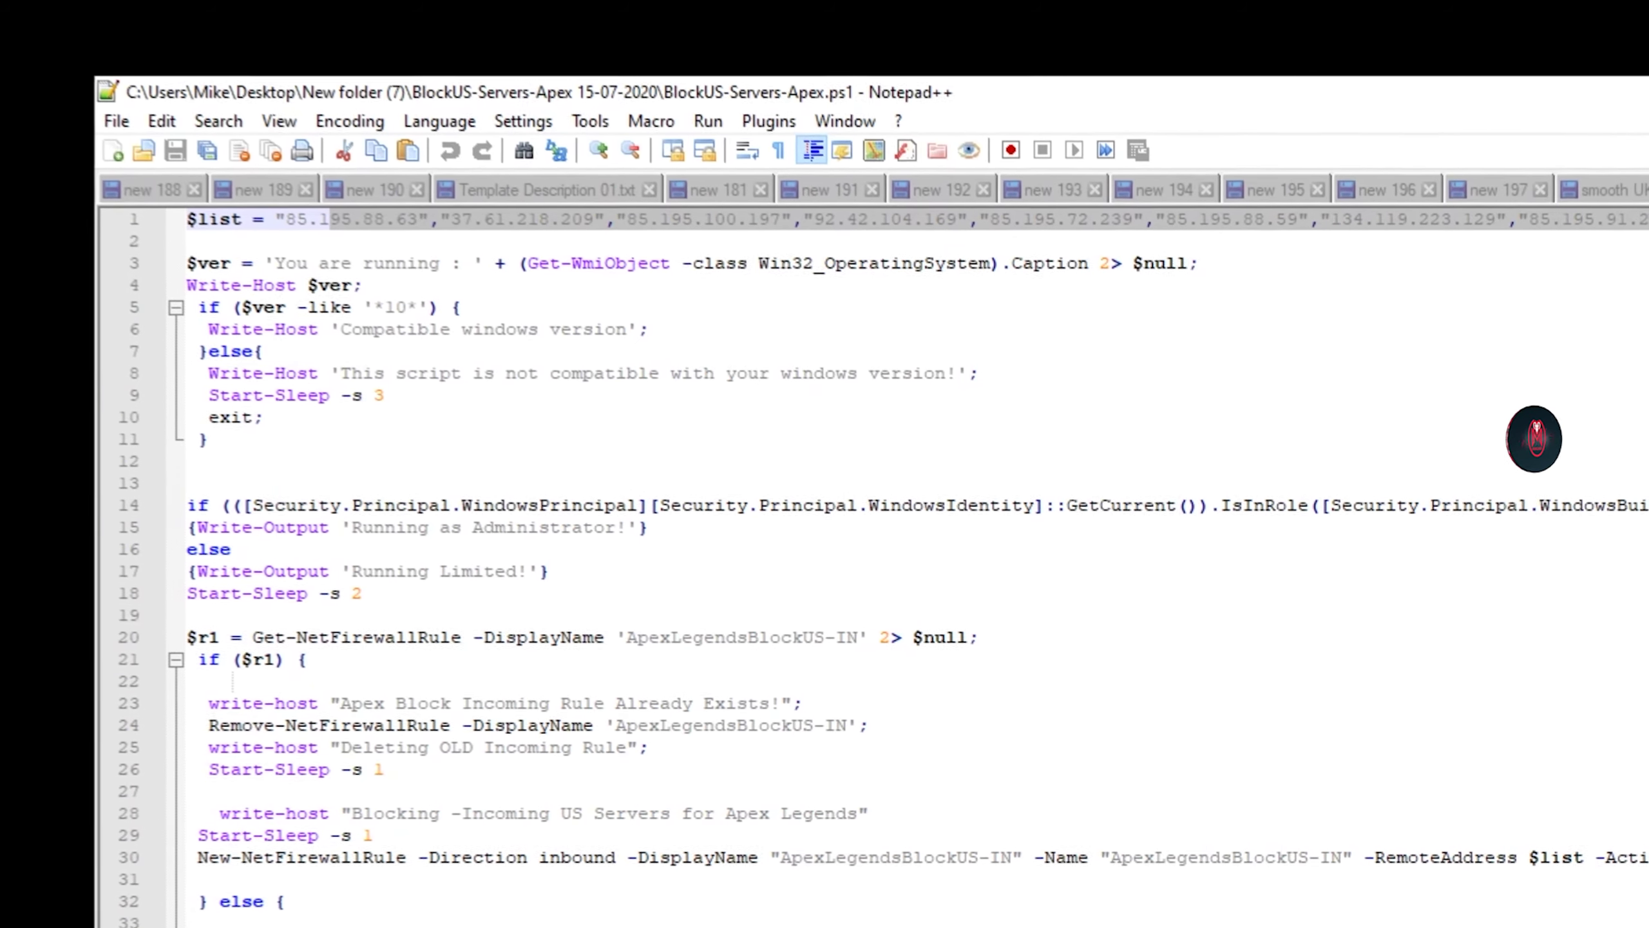
left_click(776, 307)
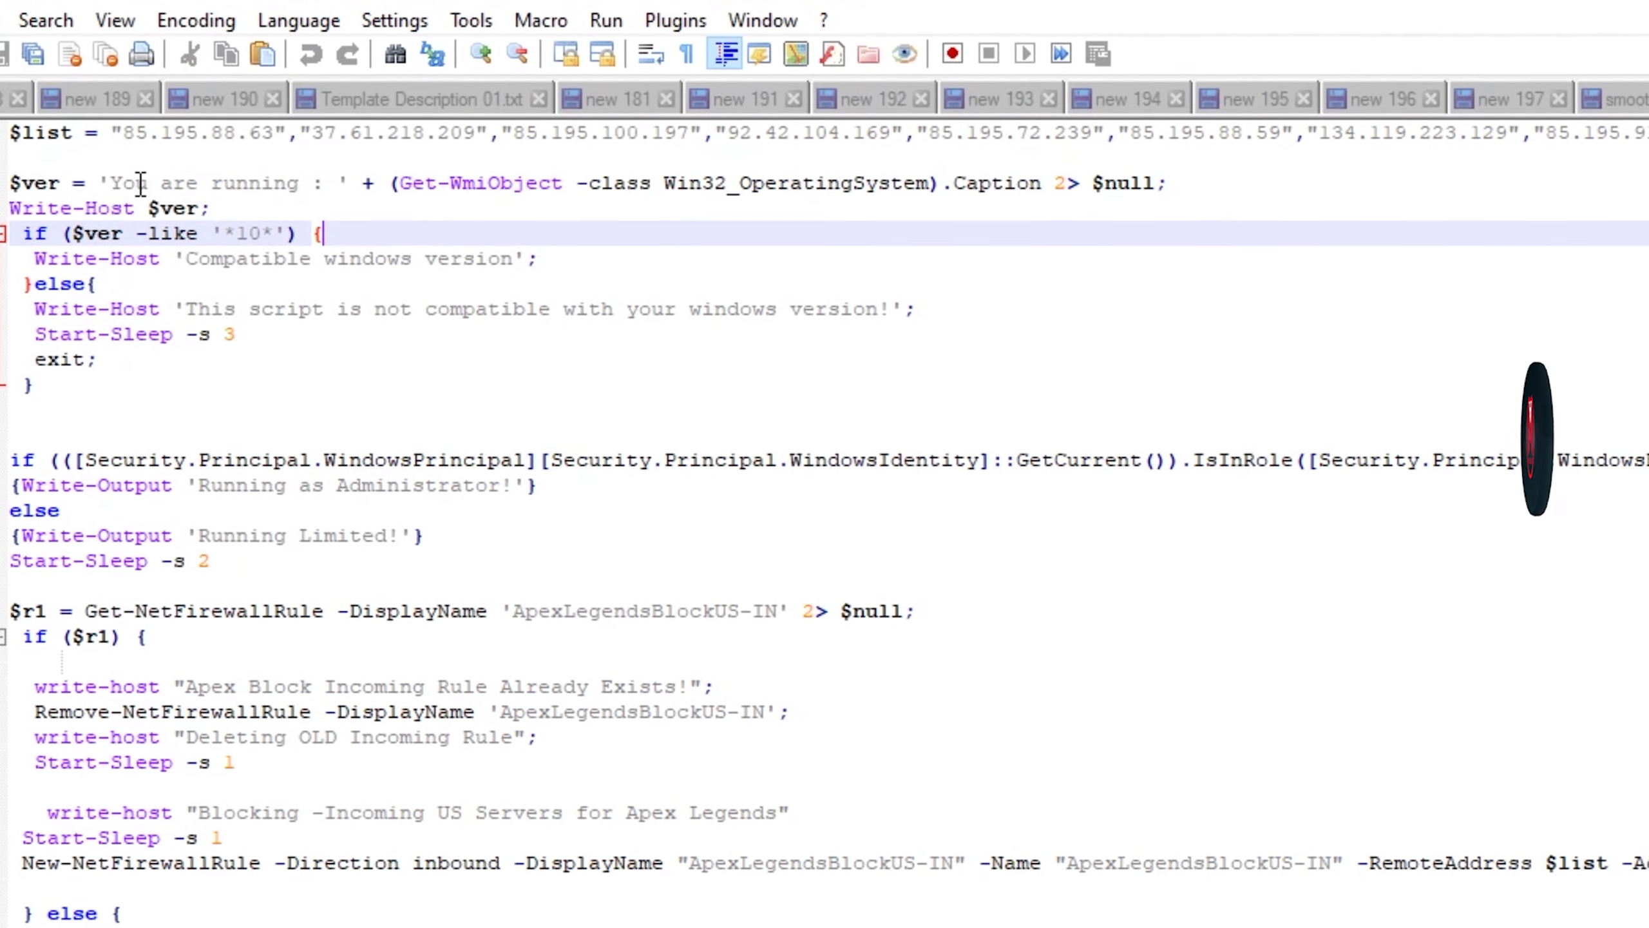
left_click_drag(156, 260, 98, 285)
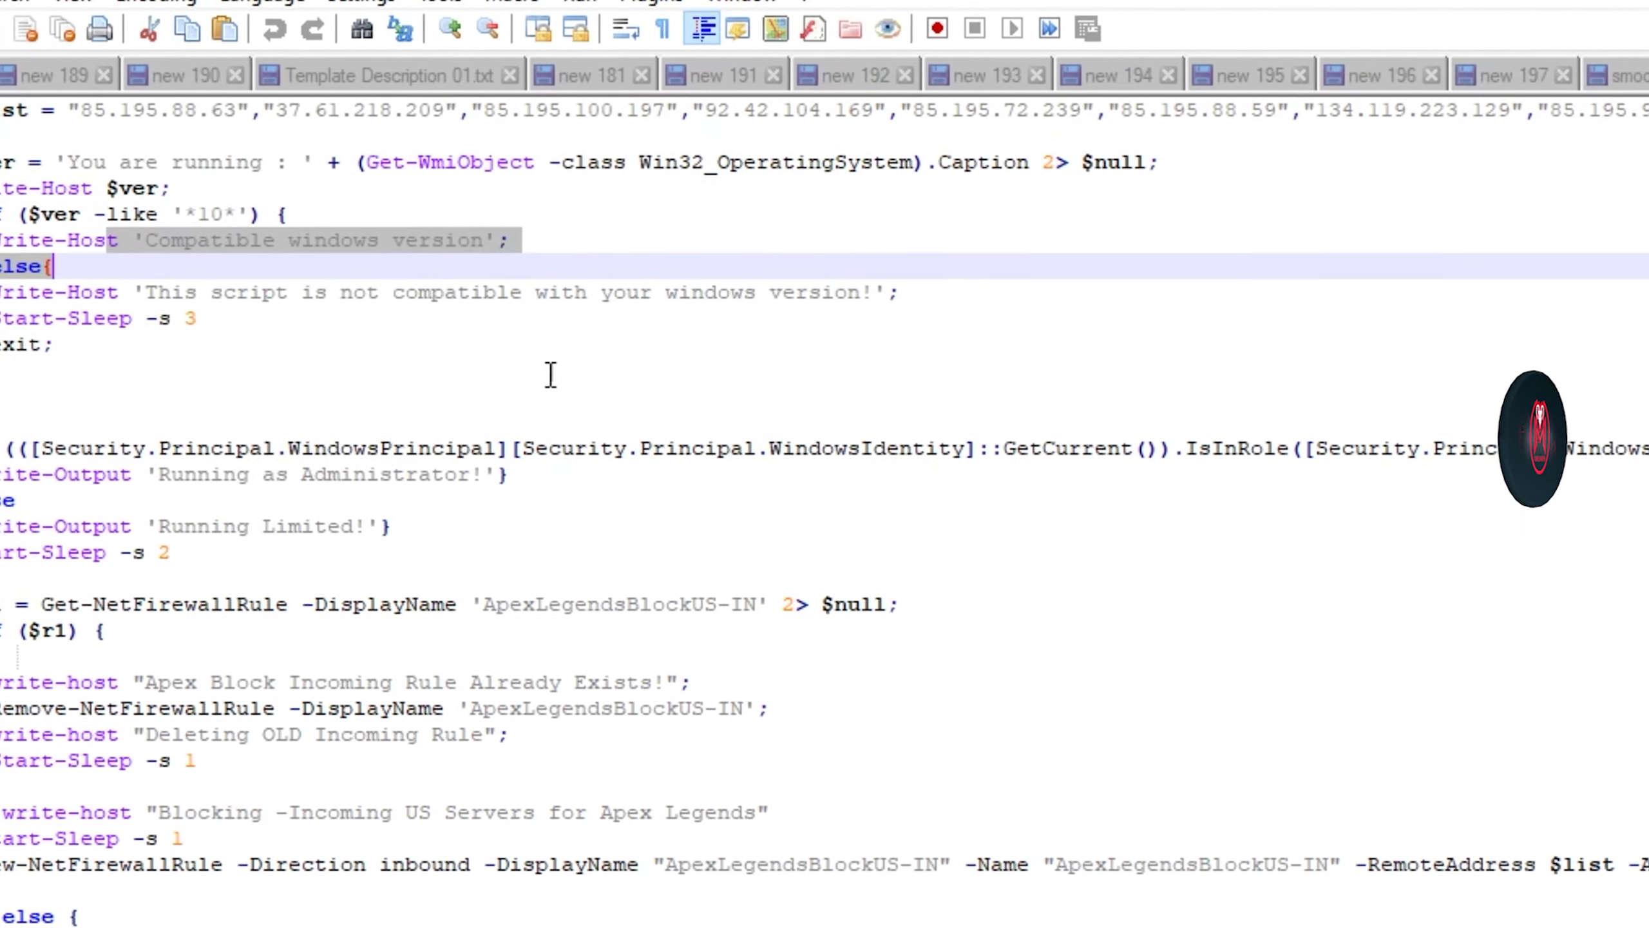
left_click(551, 375)
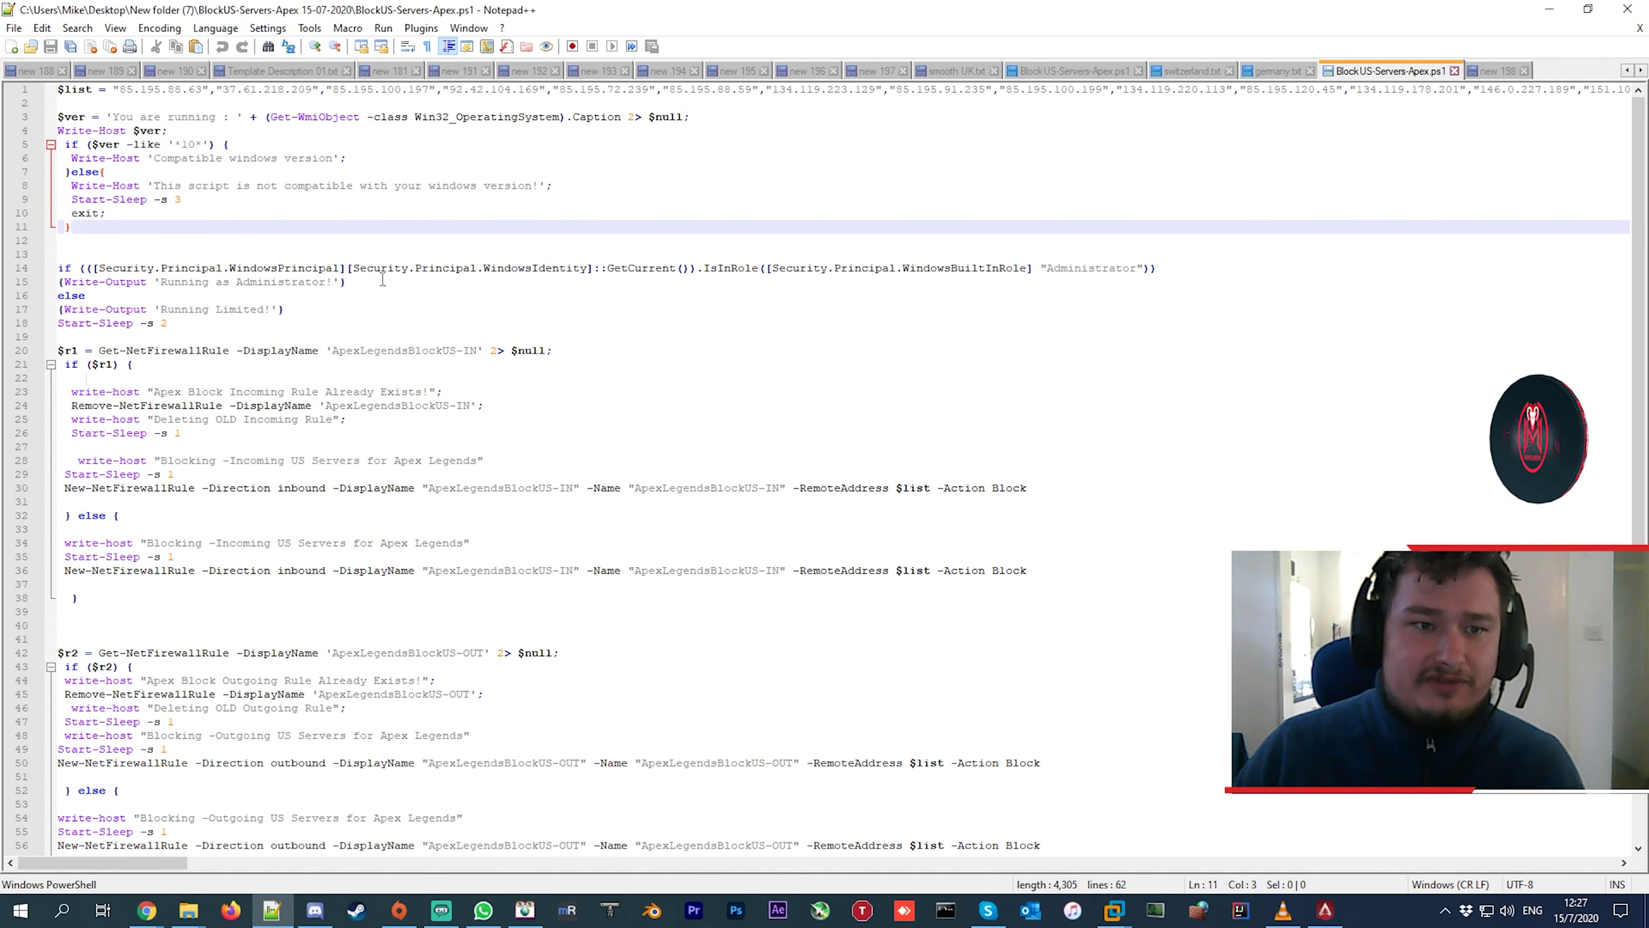
triple_click(383, 267)
left_click(194, 323)
Review the existing-rule message and Remove-NetFirewallRule block, then minimise Notepad++.
left_click(487, 393)
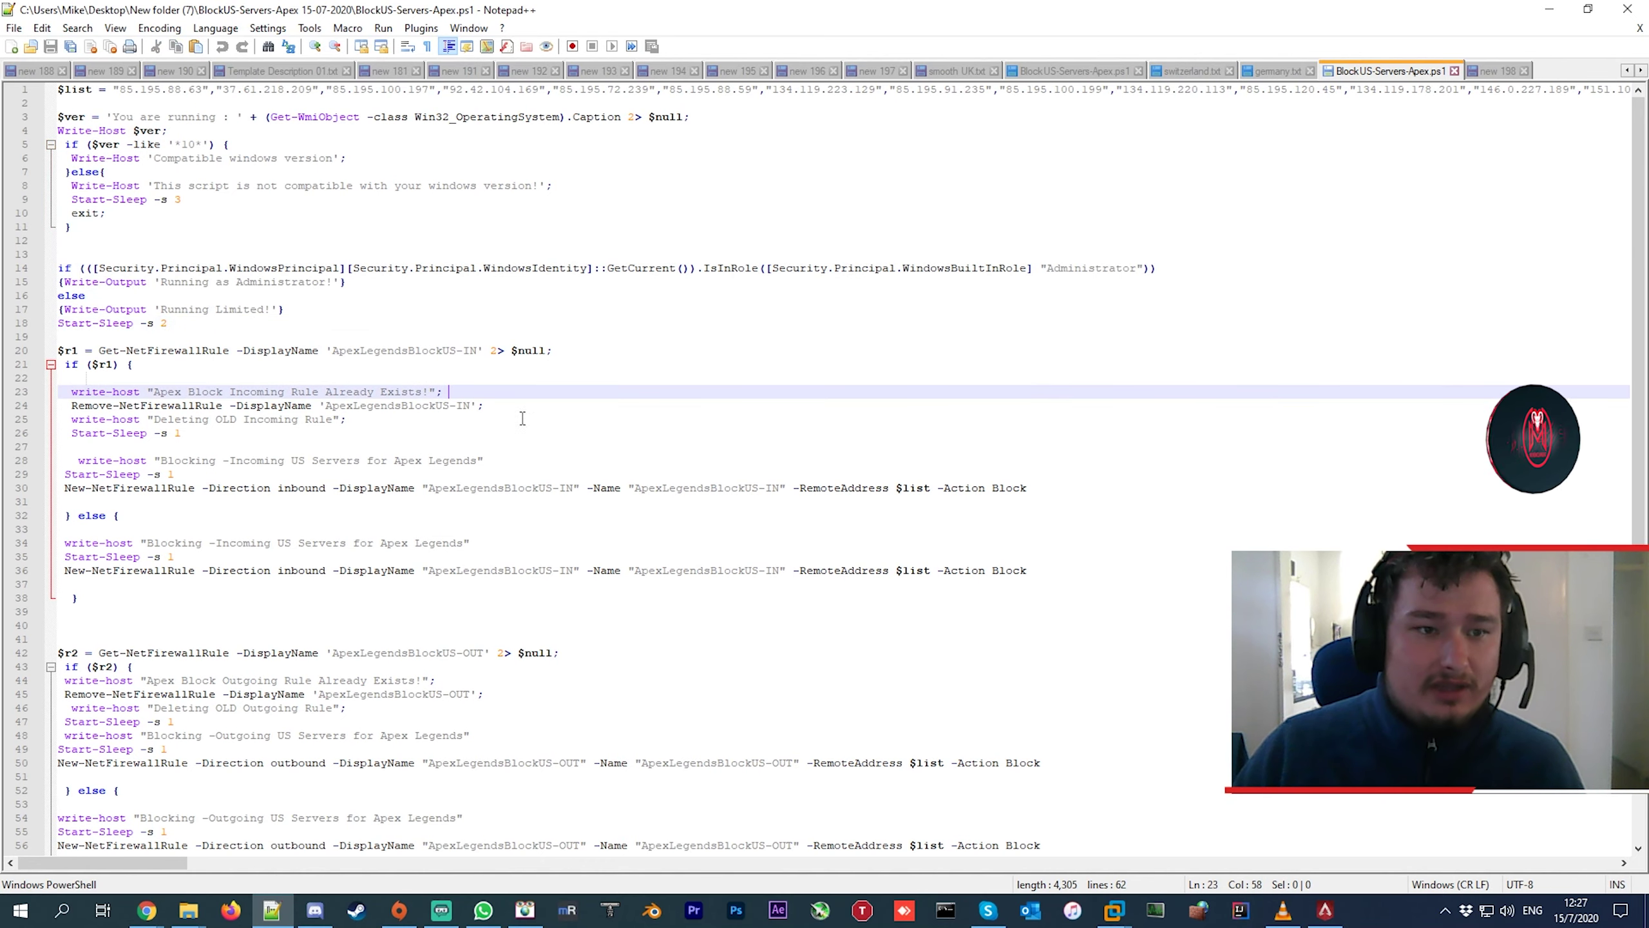
left_click(378, 420)
left_click_drag(407, 416, 146, 367)
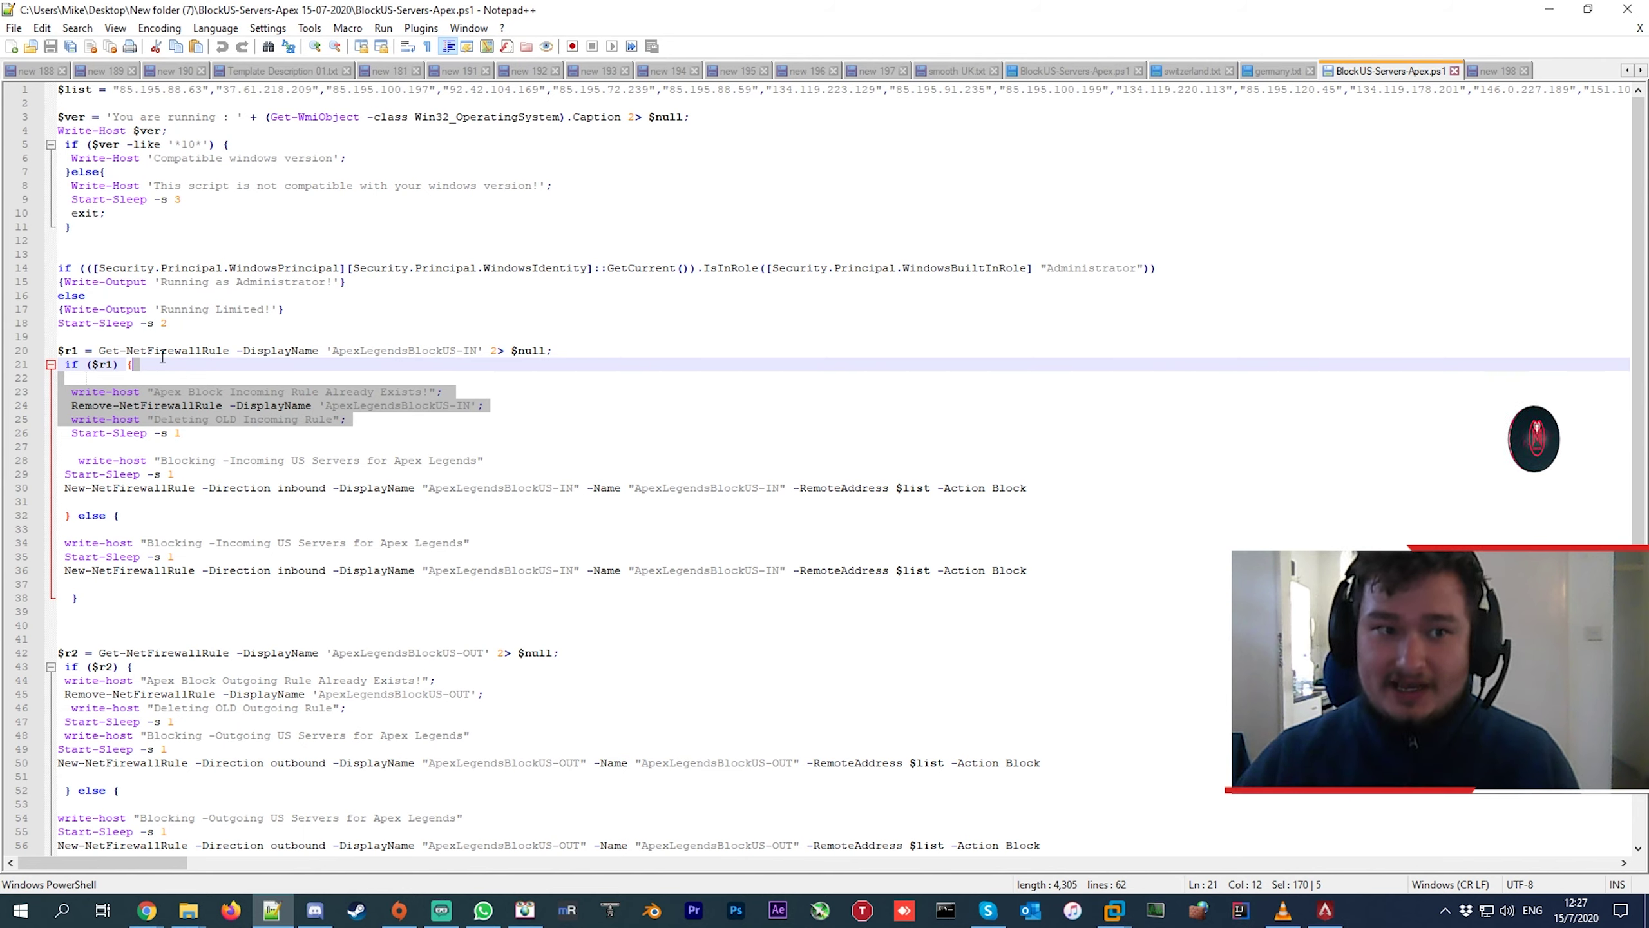
left_click(613, 365)
left_click(552, 405)
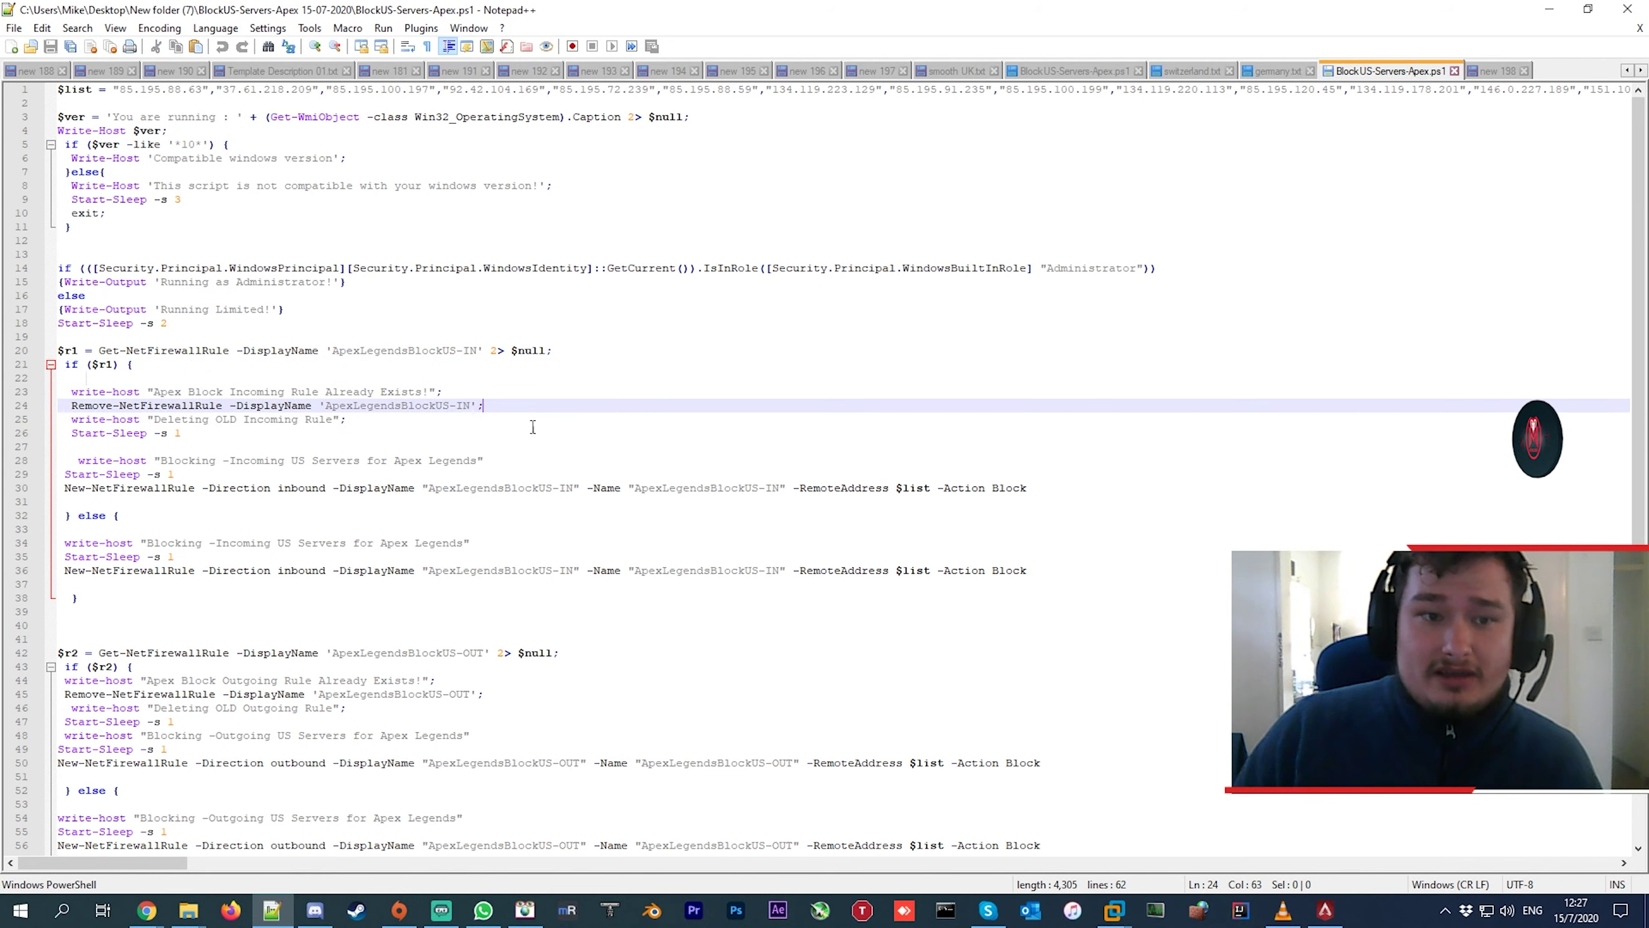
left_click(604, 446)
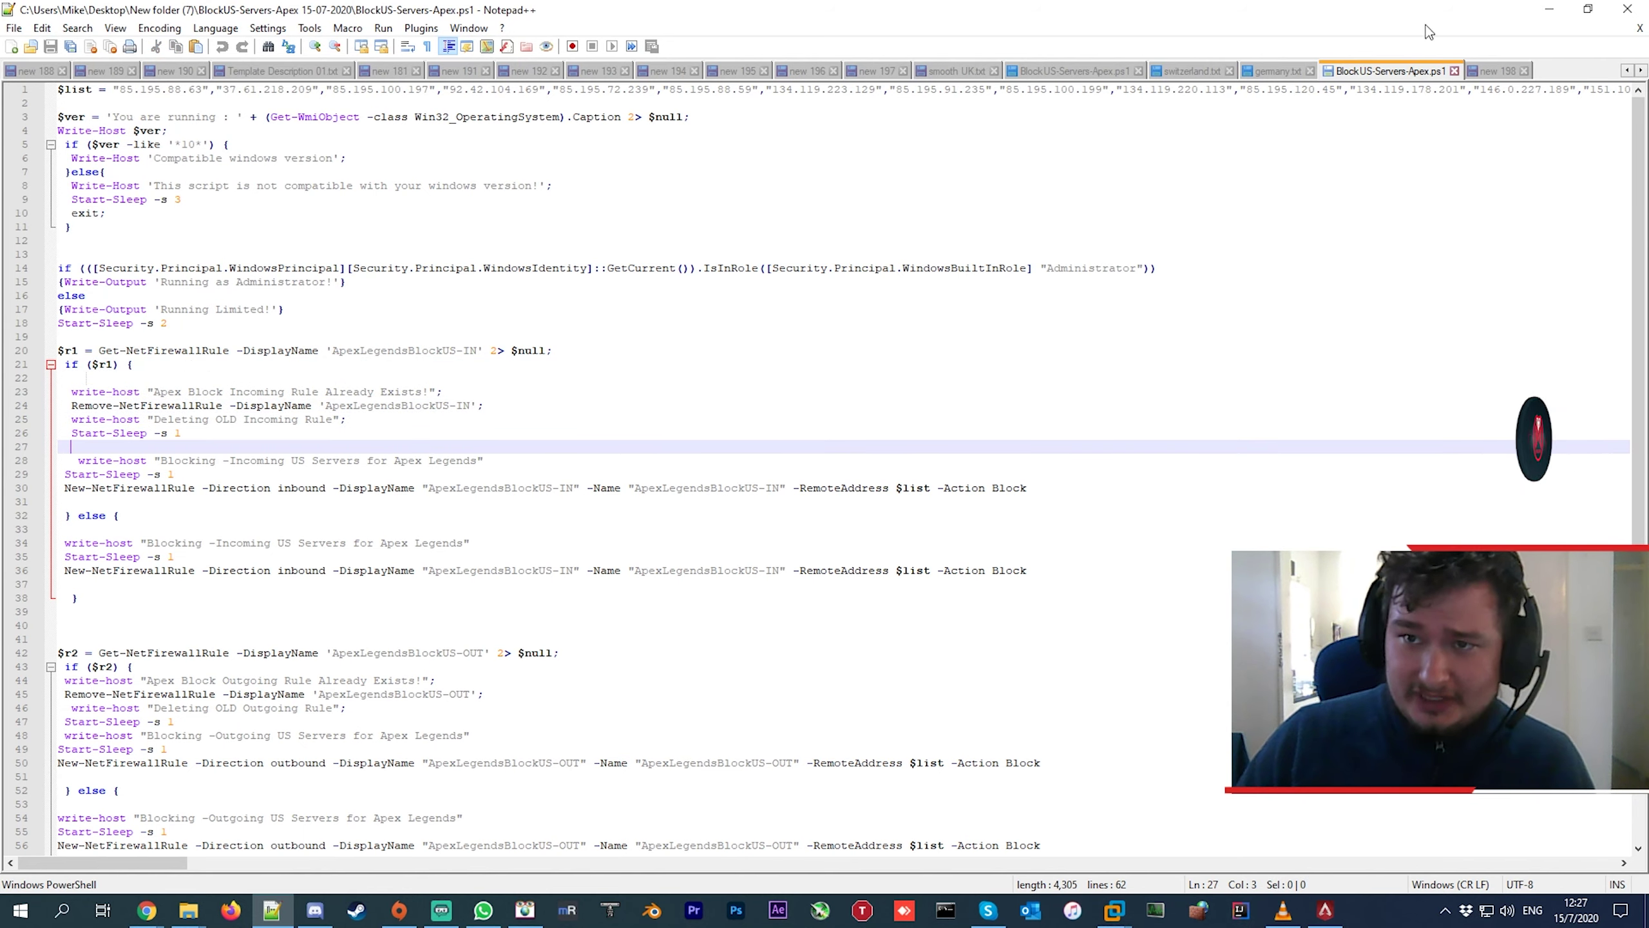
left_click(1548, 9)
Run BlockUS-Servers-Apex.bat and let it finish at 'Press any key to continue'.
double_click(320, 192)
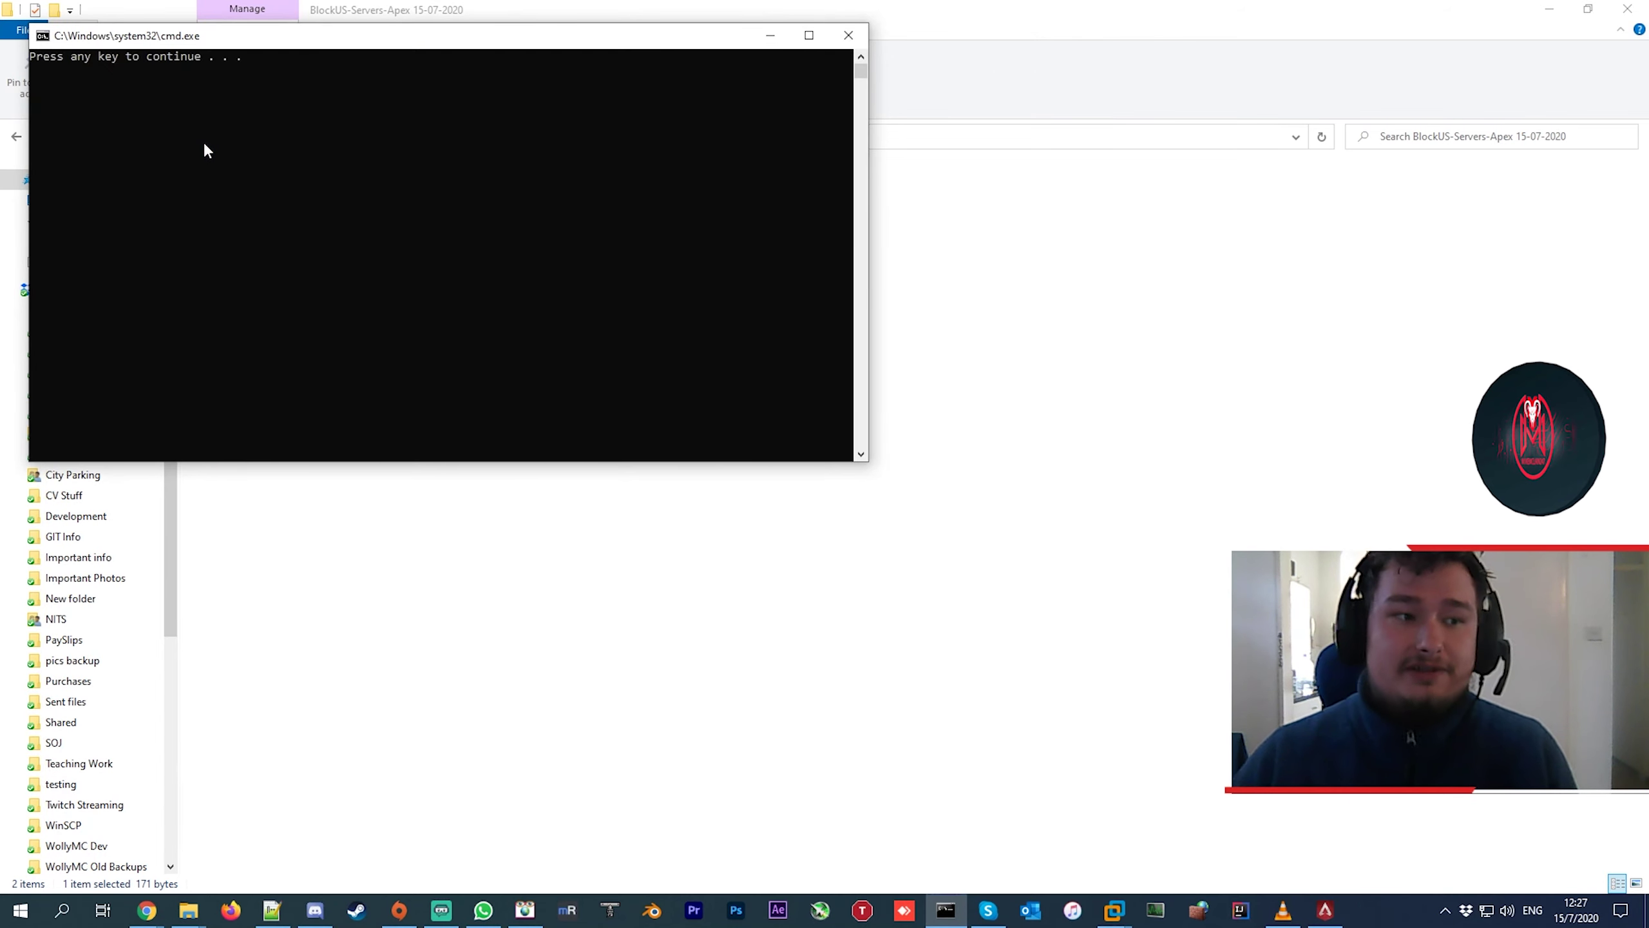
Launch Windows Defender Firewall with Advanced Security from a 'firewall' search and maximise it.
left_click(74, 897)
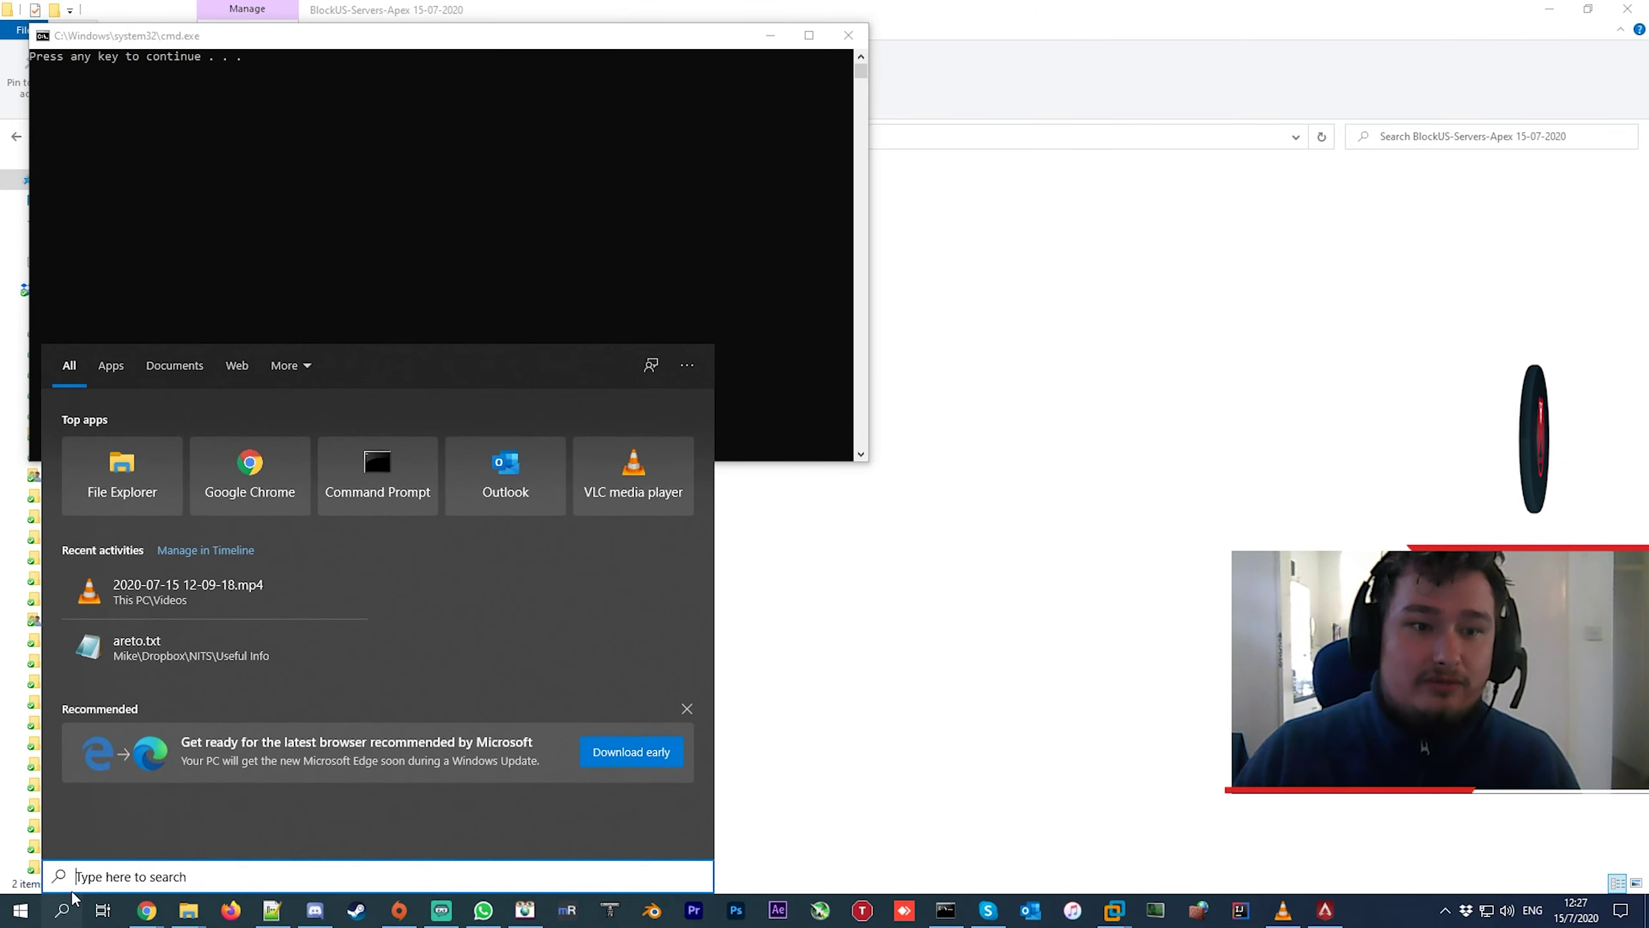
type("firewall")
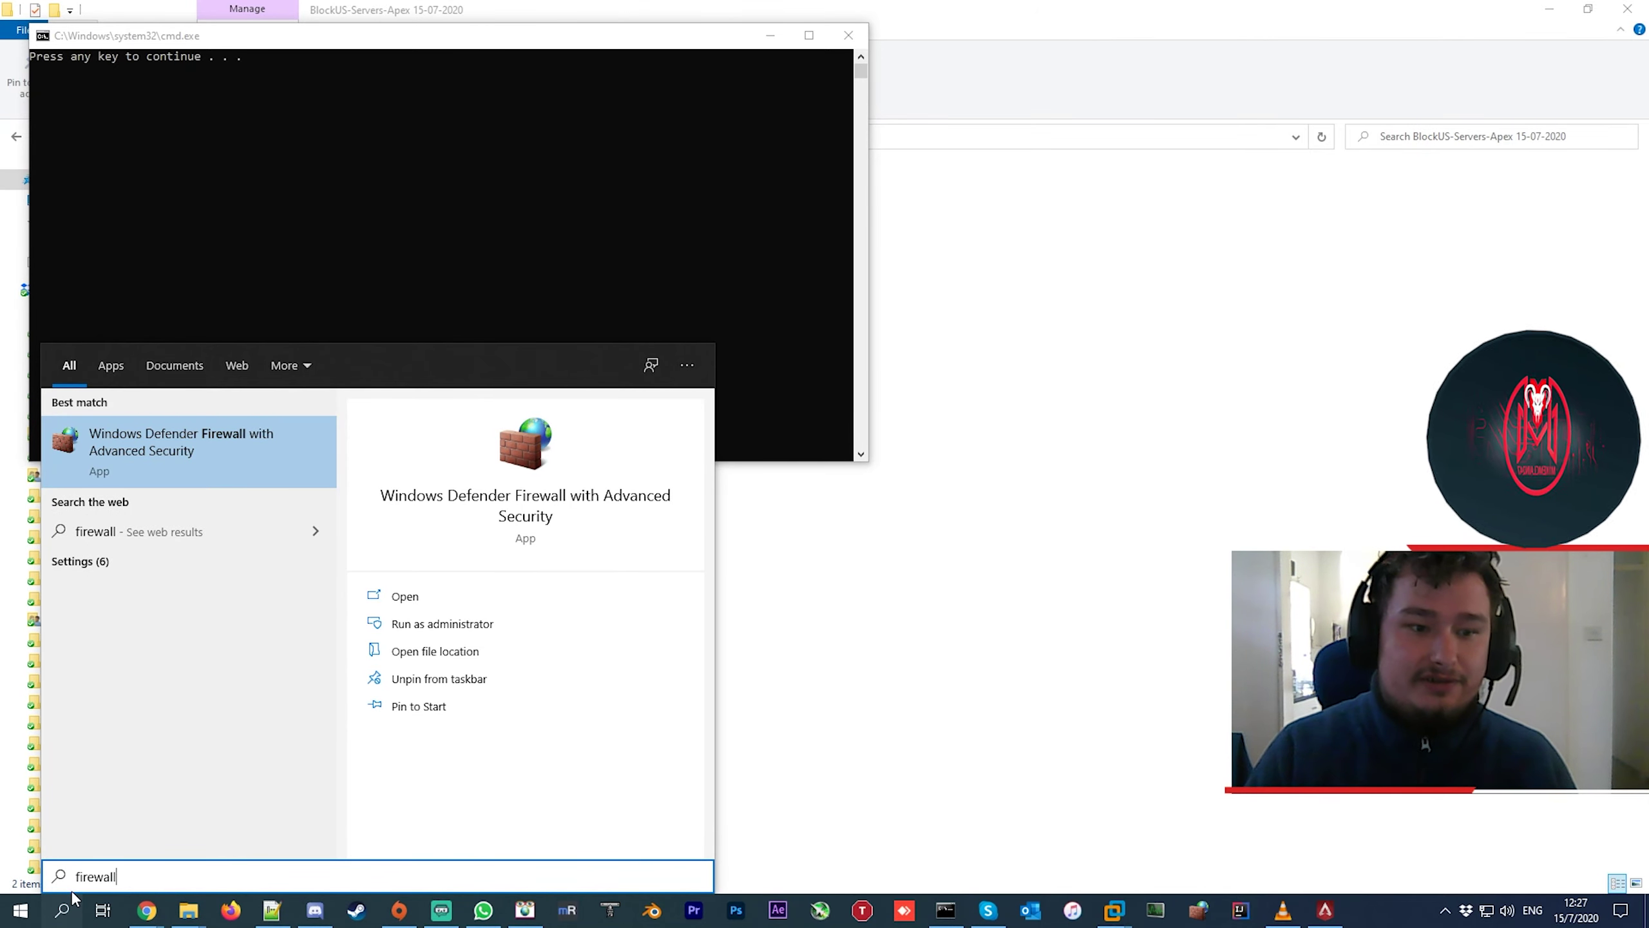
key("Return")
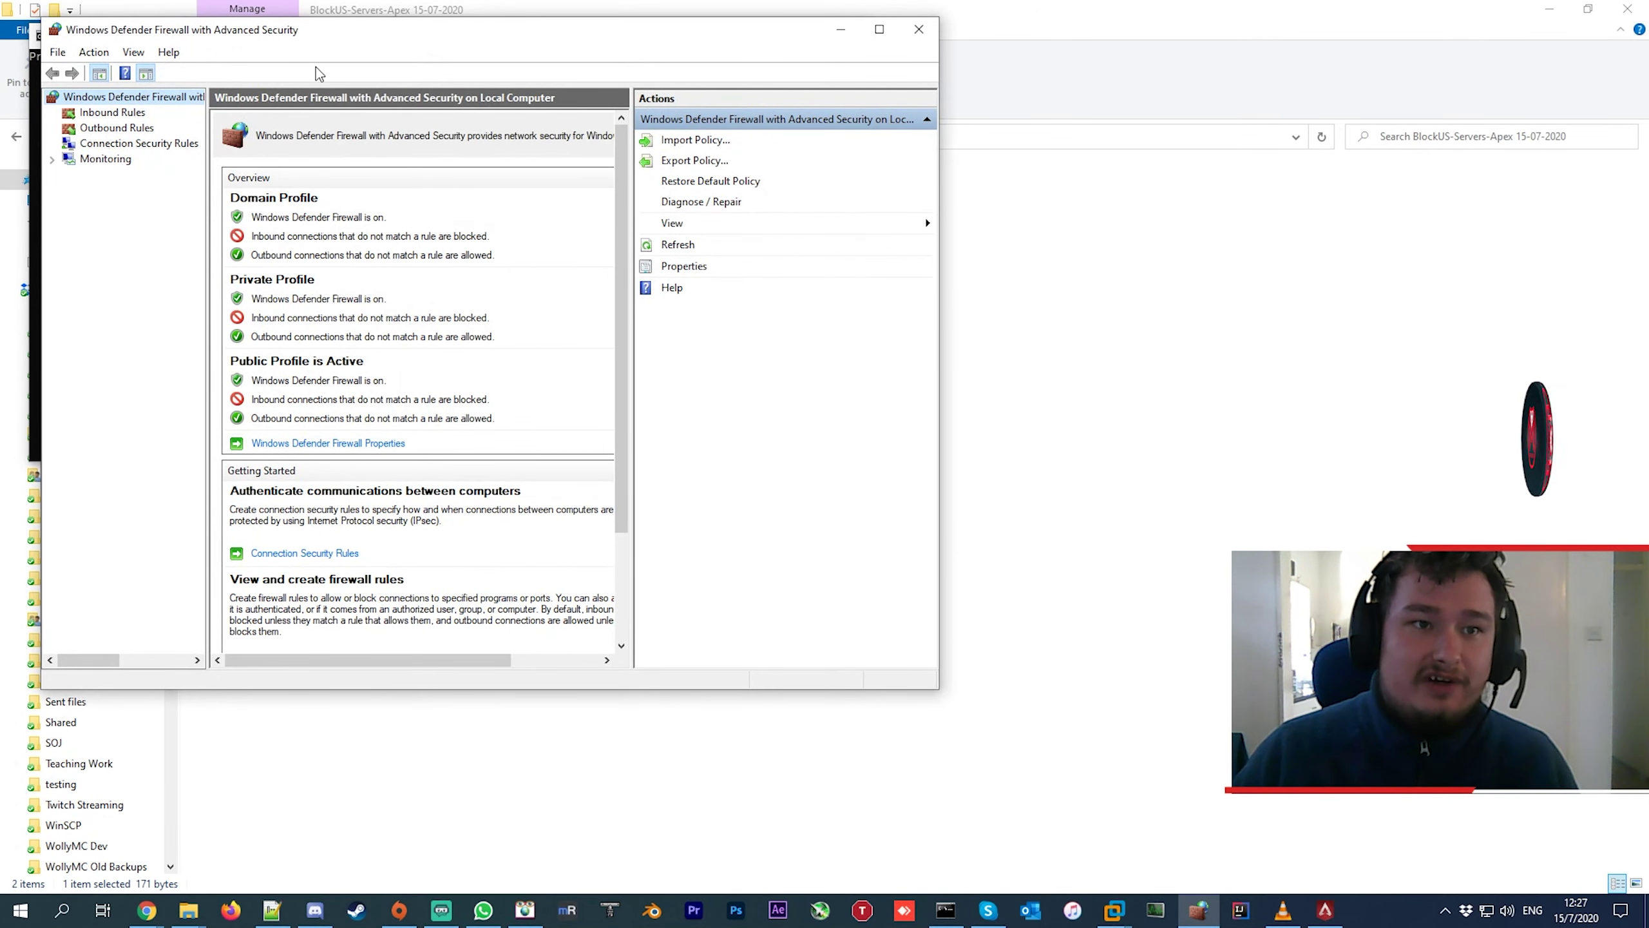
left_click_drag(272, 43, 650, 163)
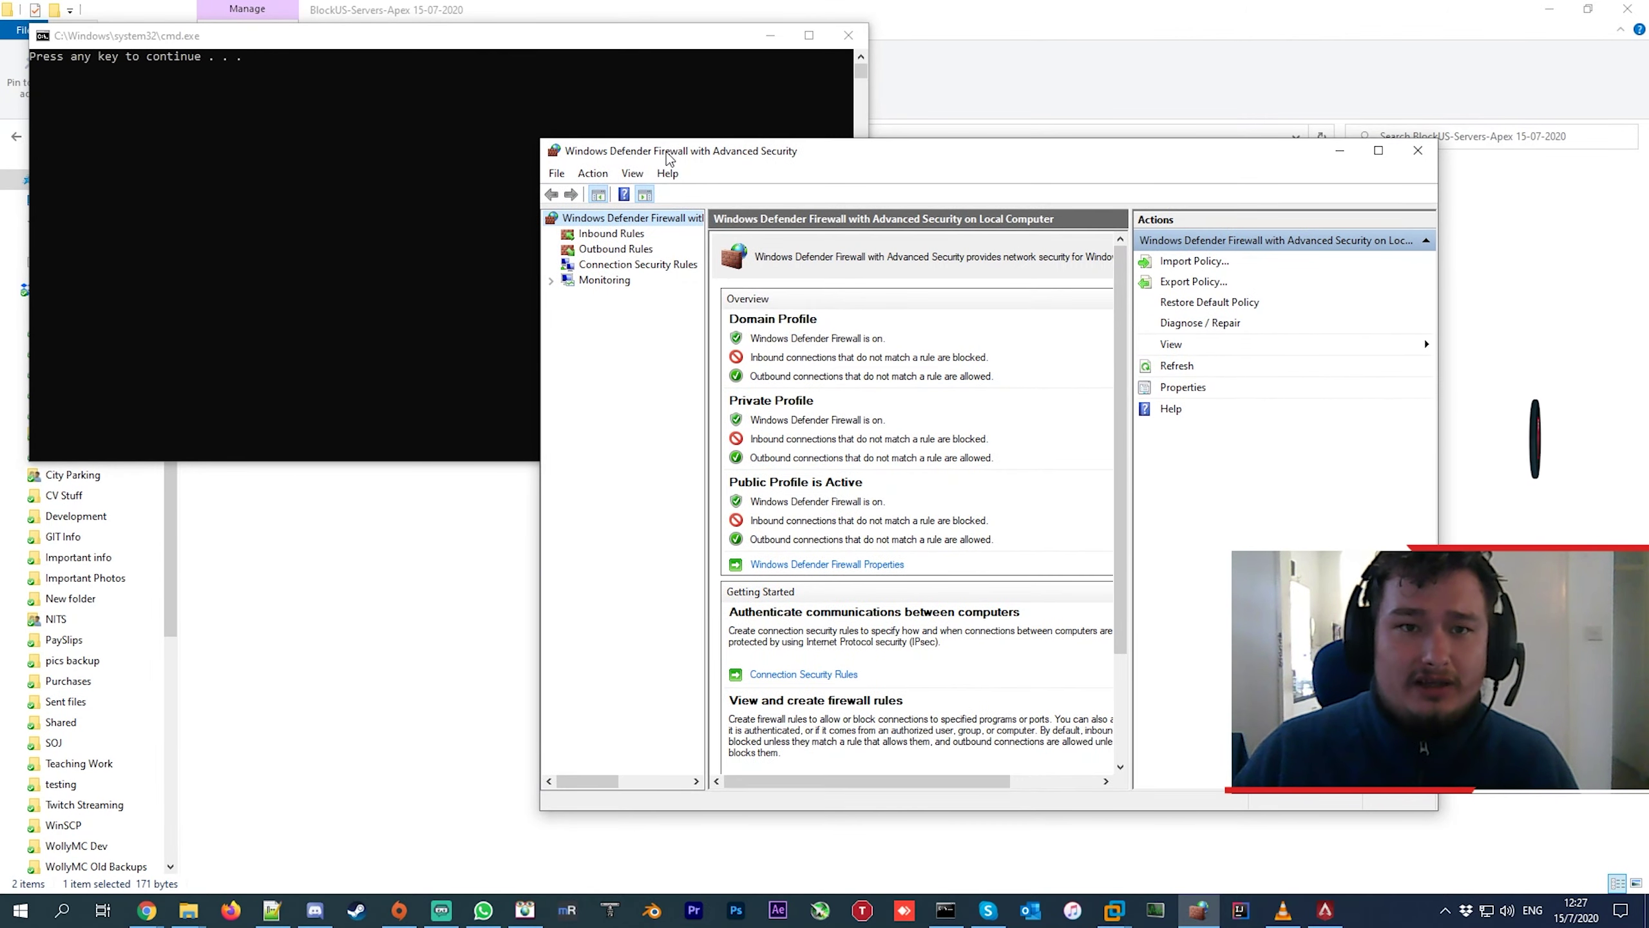
double_click(669, 159)
Check Inbound and Outbound Rules for the ApexLegendsBlockUS-IN and -OUT block rules.
left_click(63, 92)
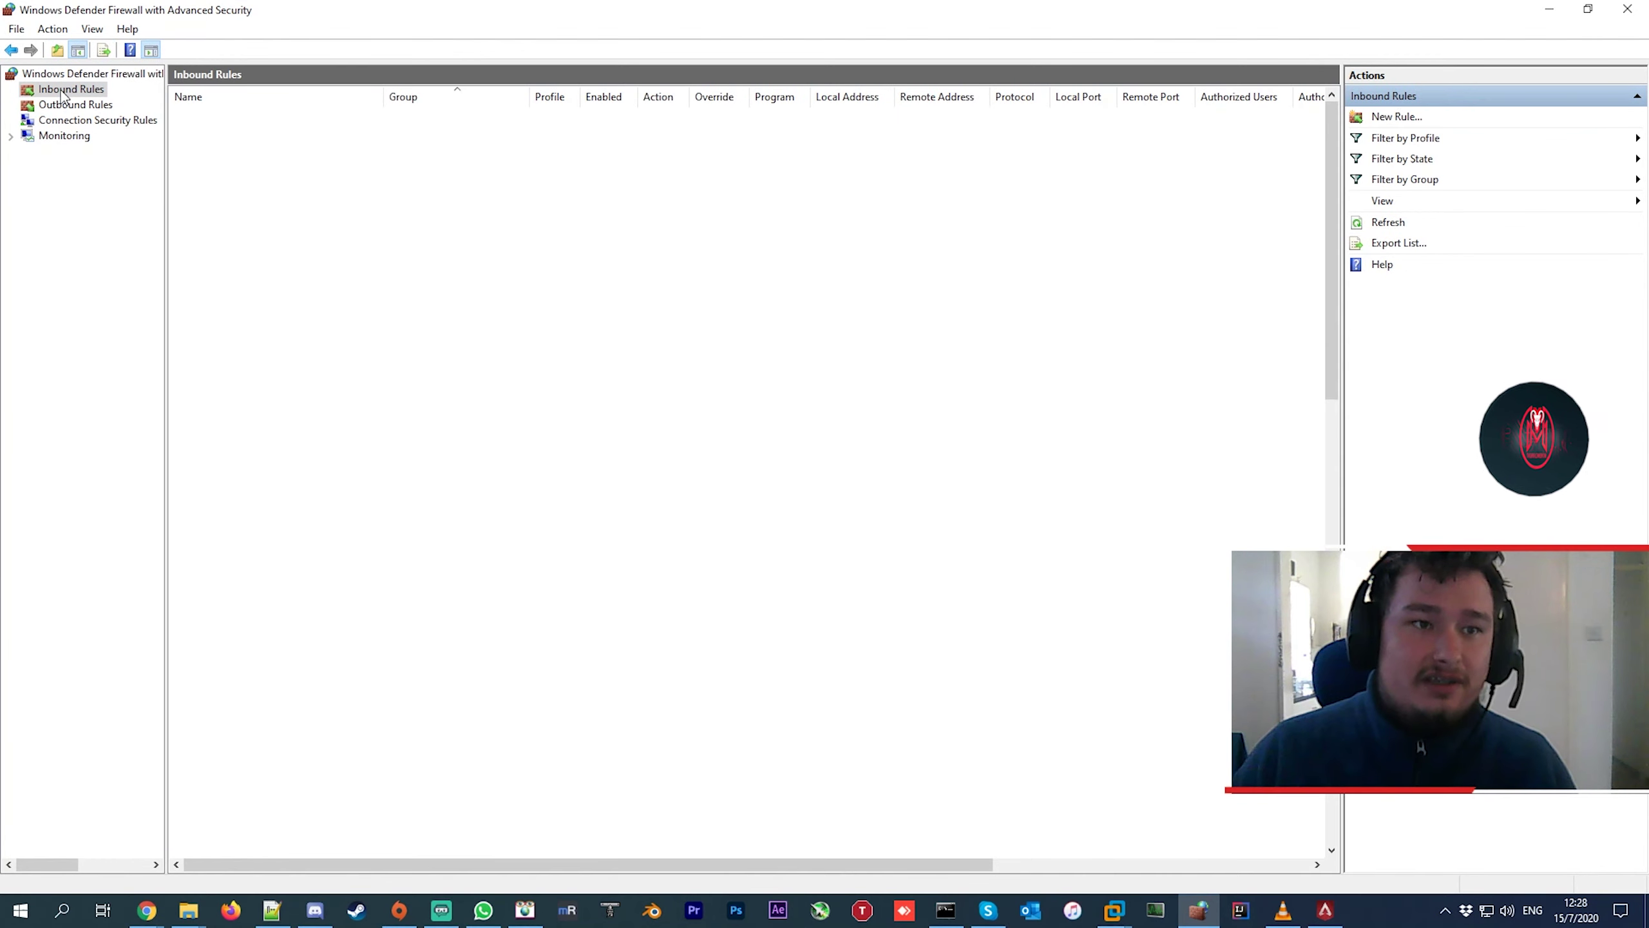
left_click(253, 313)
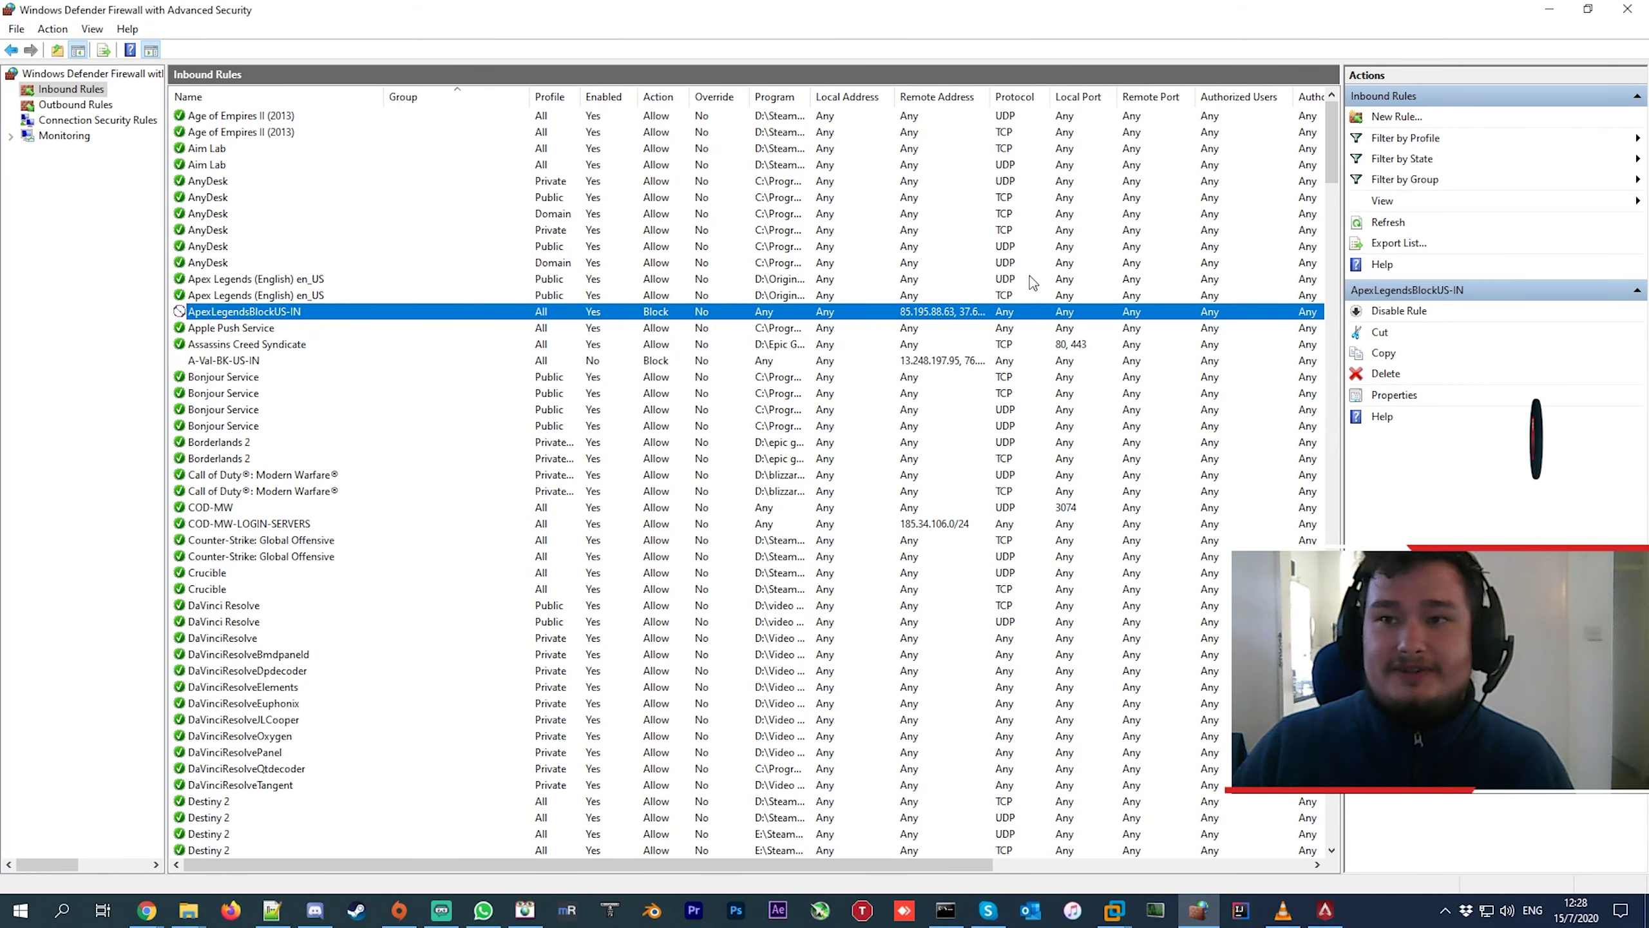
left_click(52, 106)
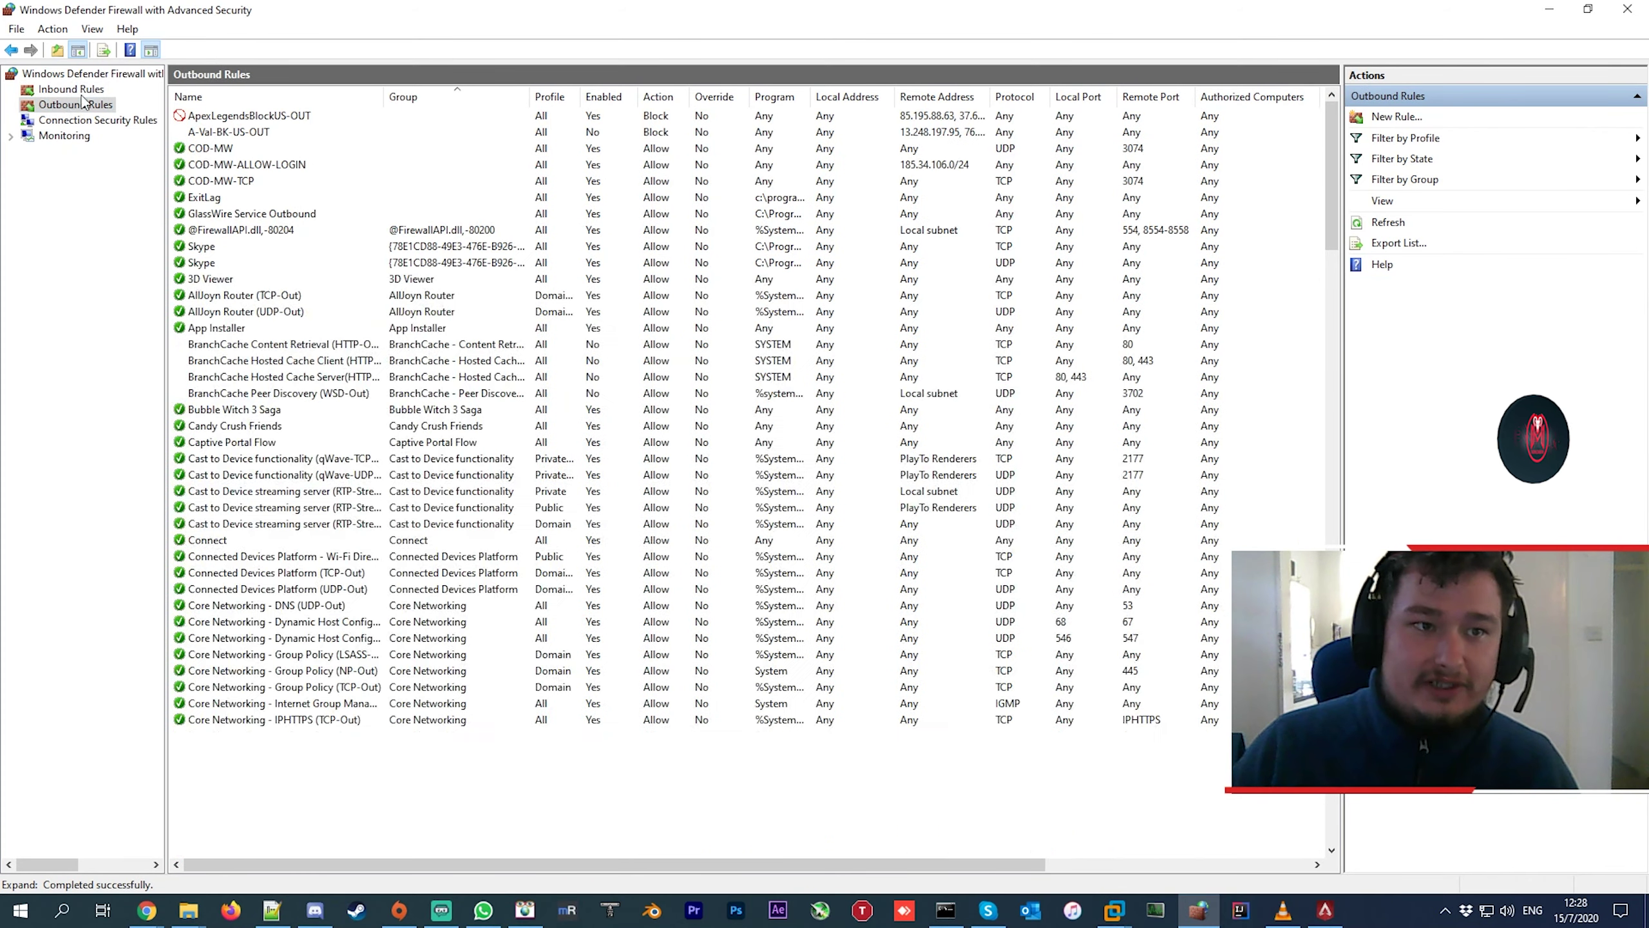
left_click(68, 89)
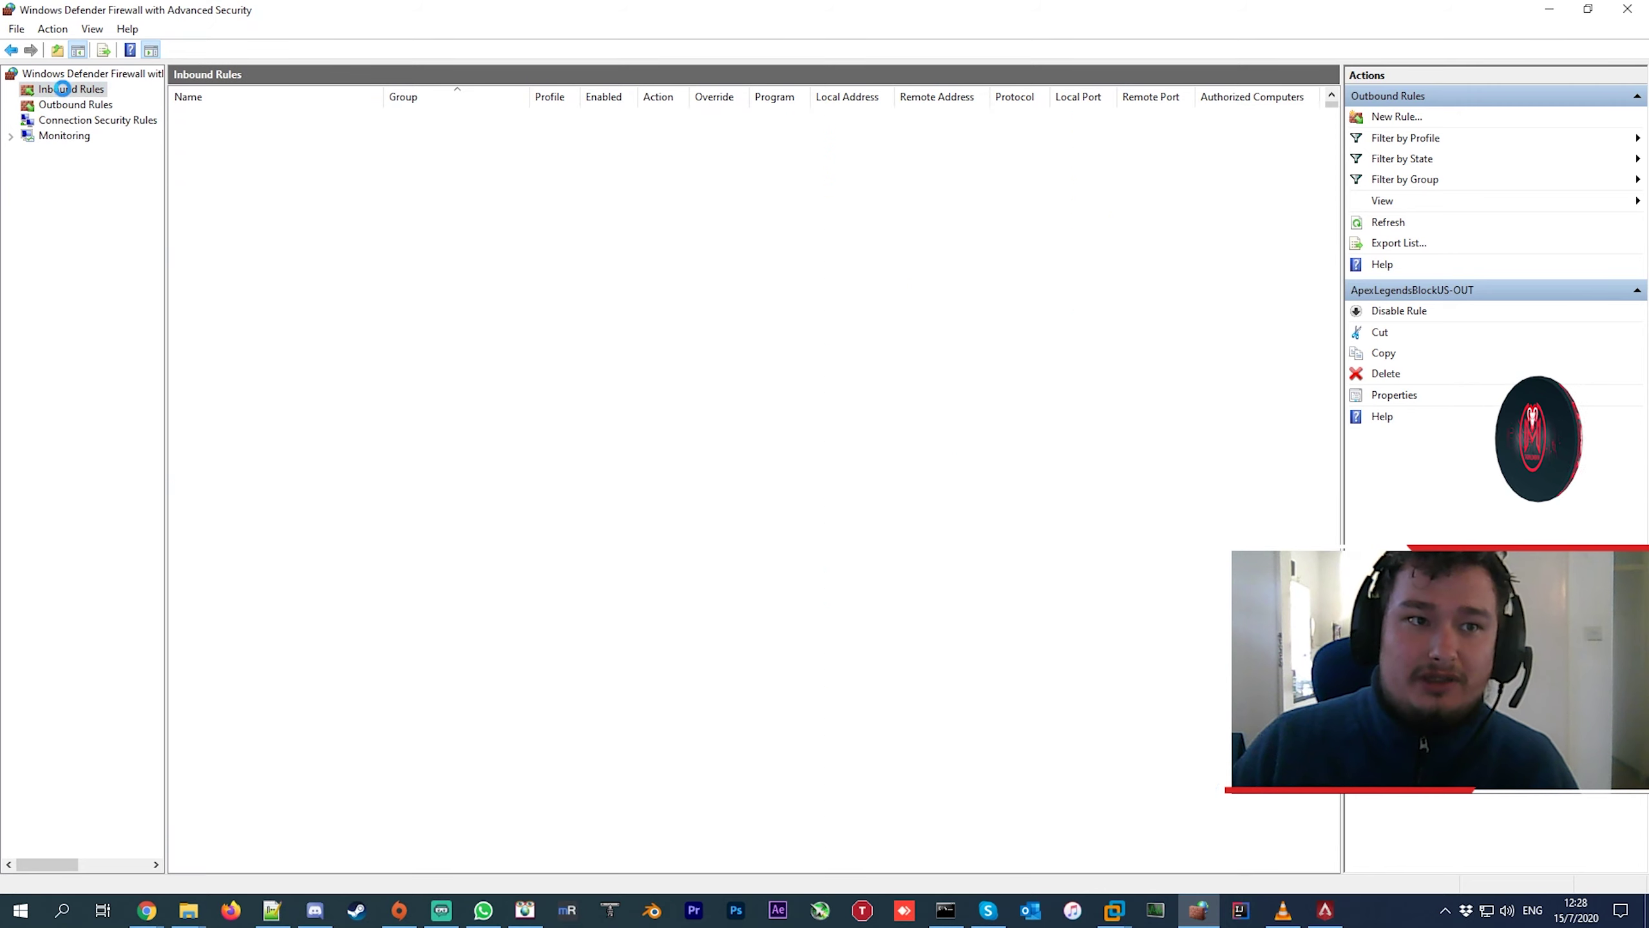
left_click(269, 312)
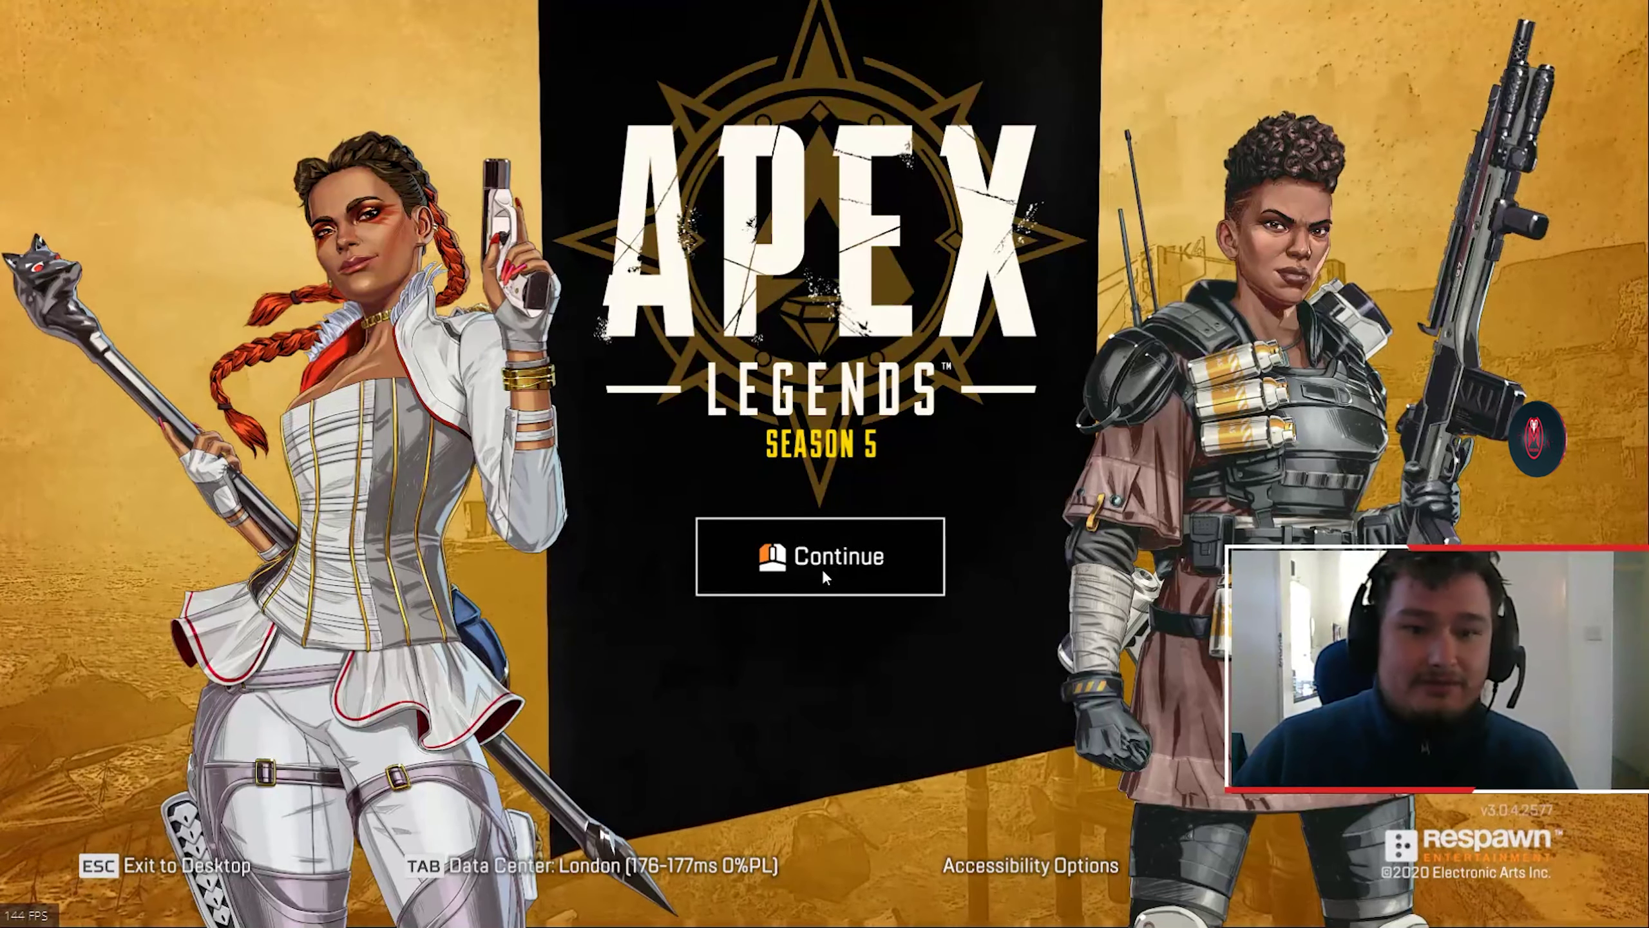
Check twice that London (about 177 ms, 0% loss) is the selected data centre, then exit the game.
key("Tab")
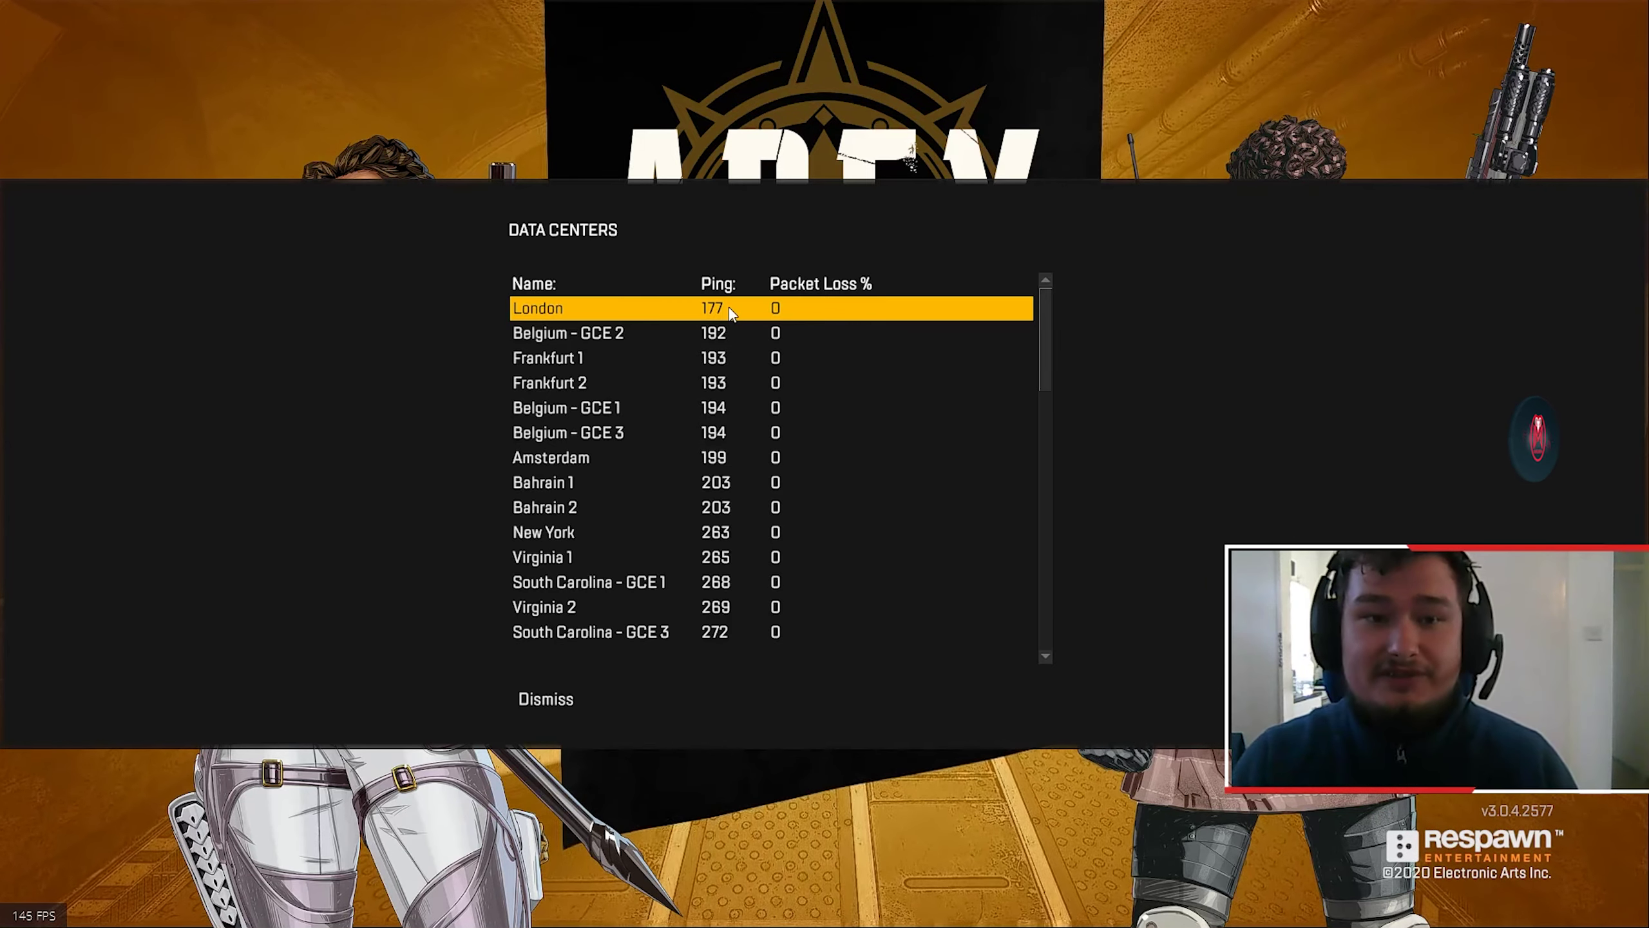
left_click(729, 306)
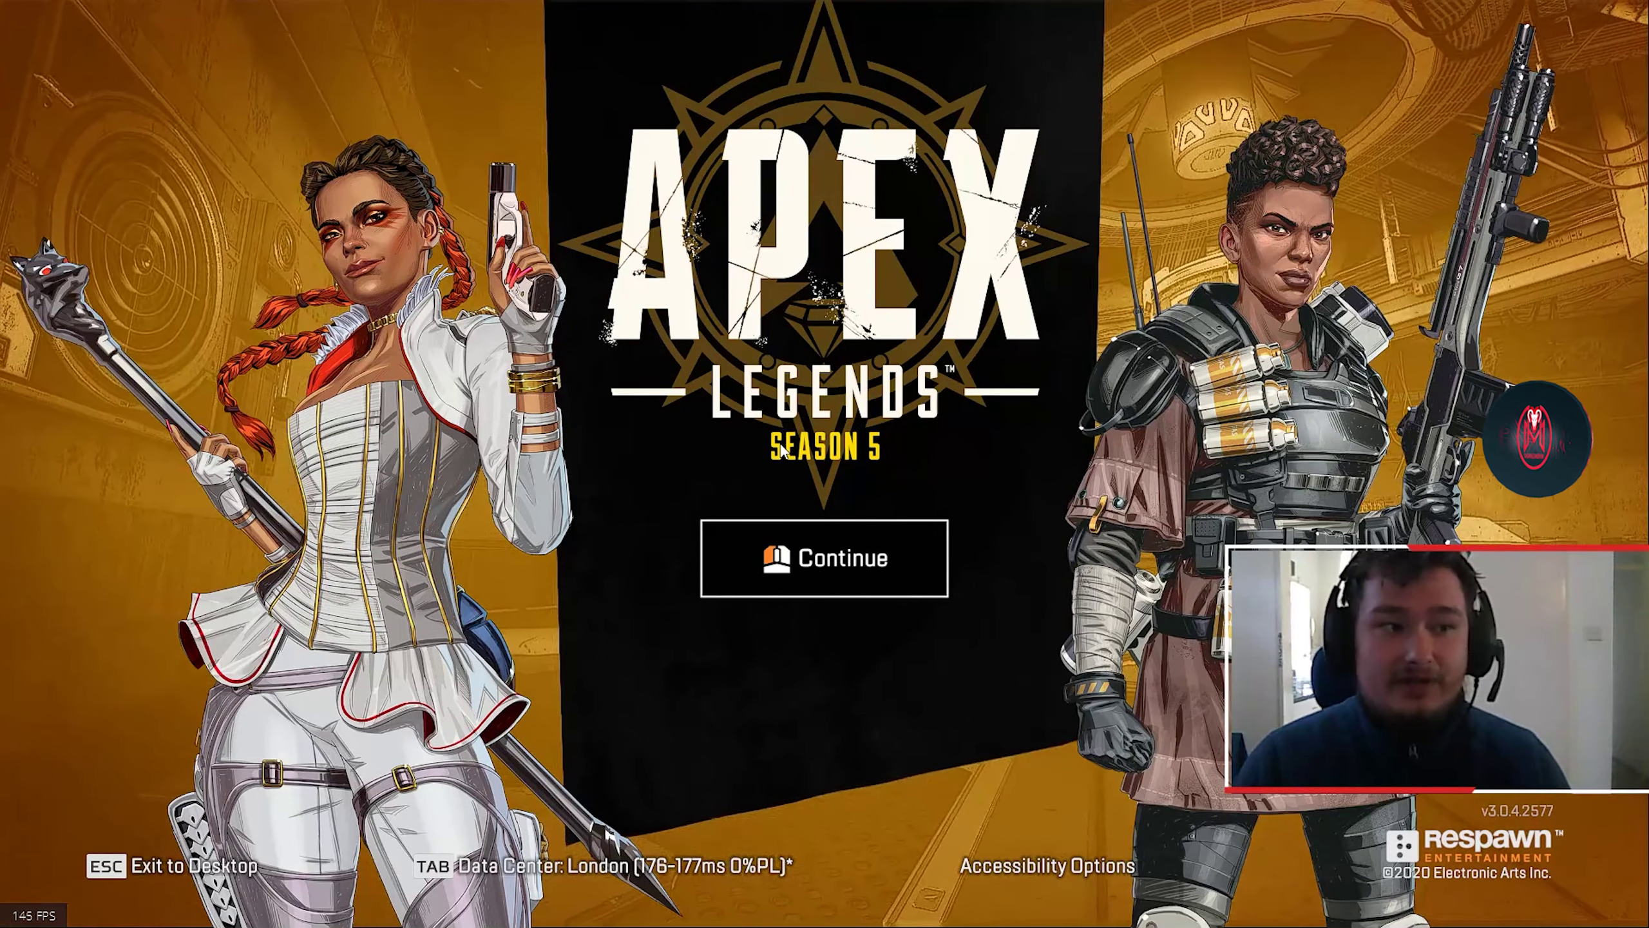
key("Tab")
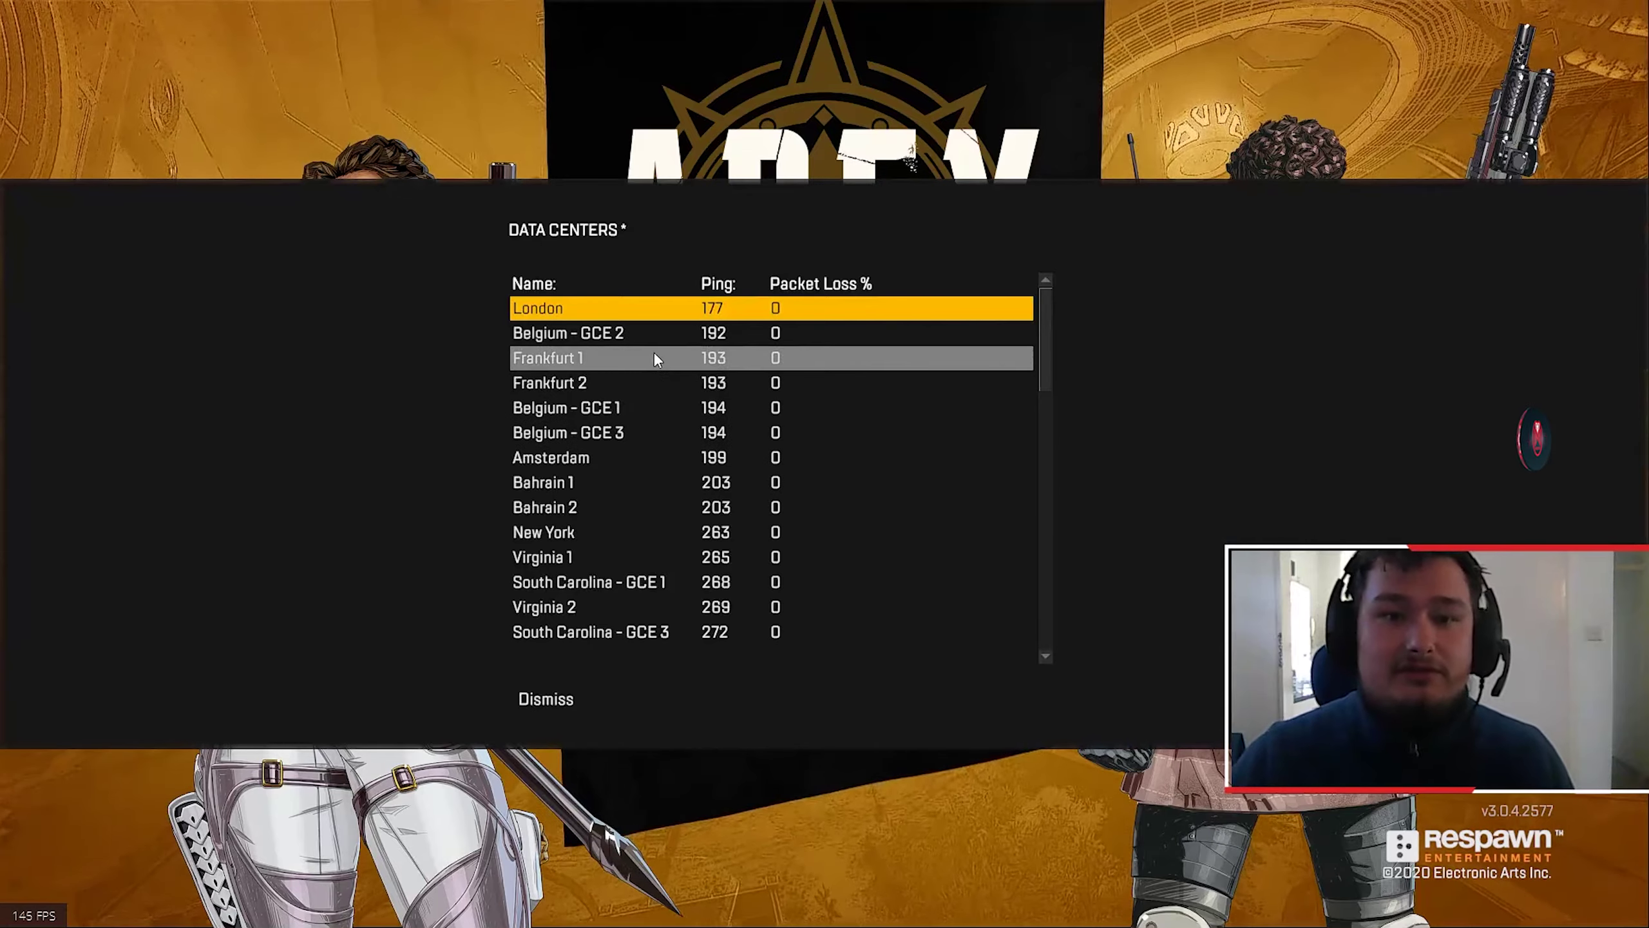
left_click(708, 310)
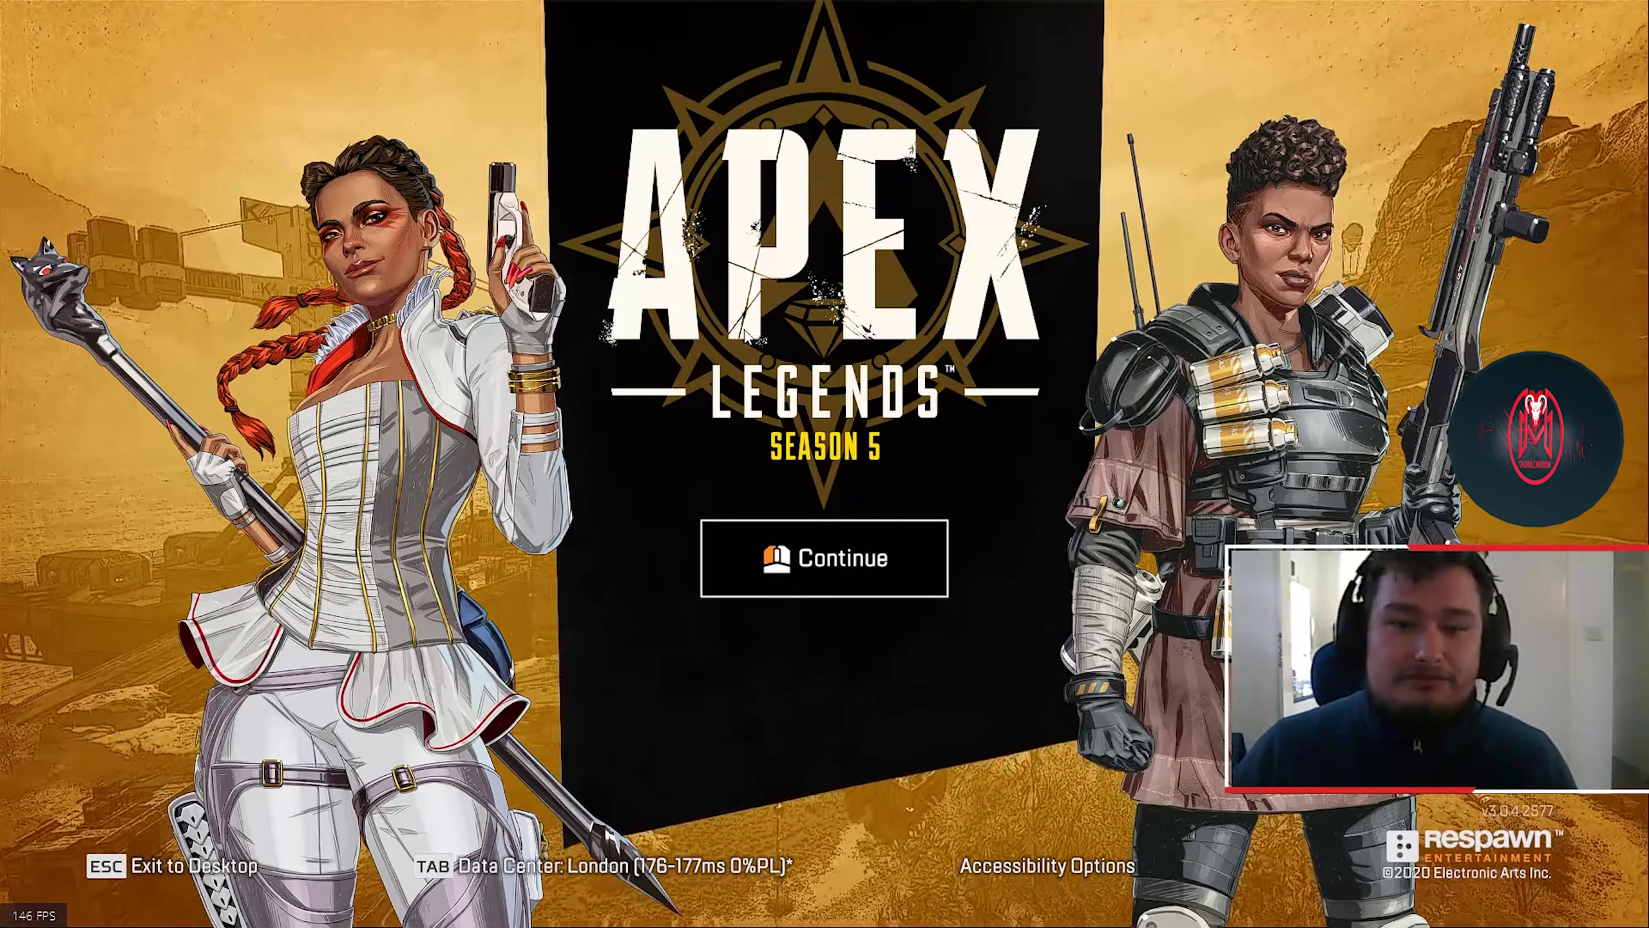
key("Escape")
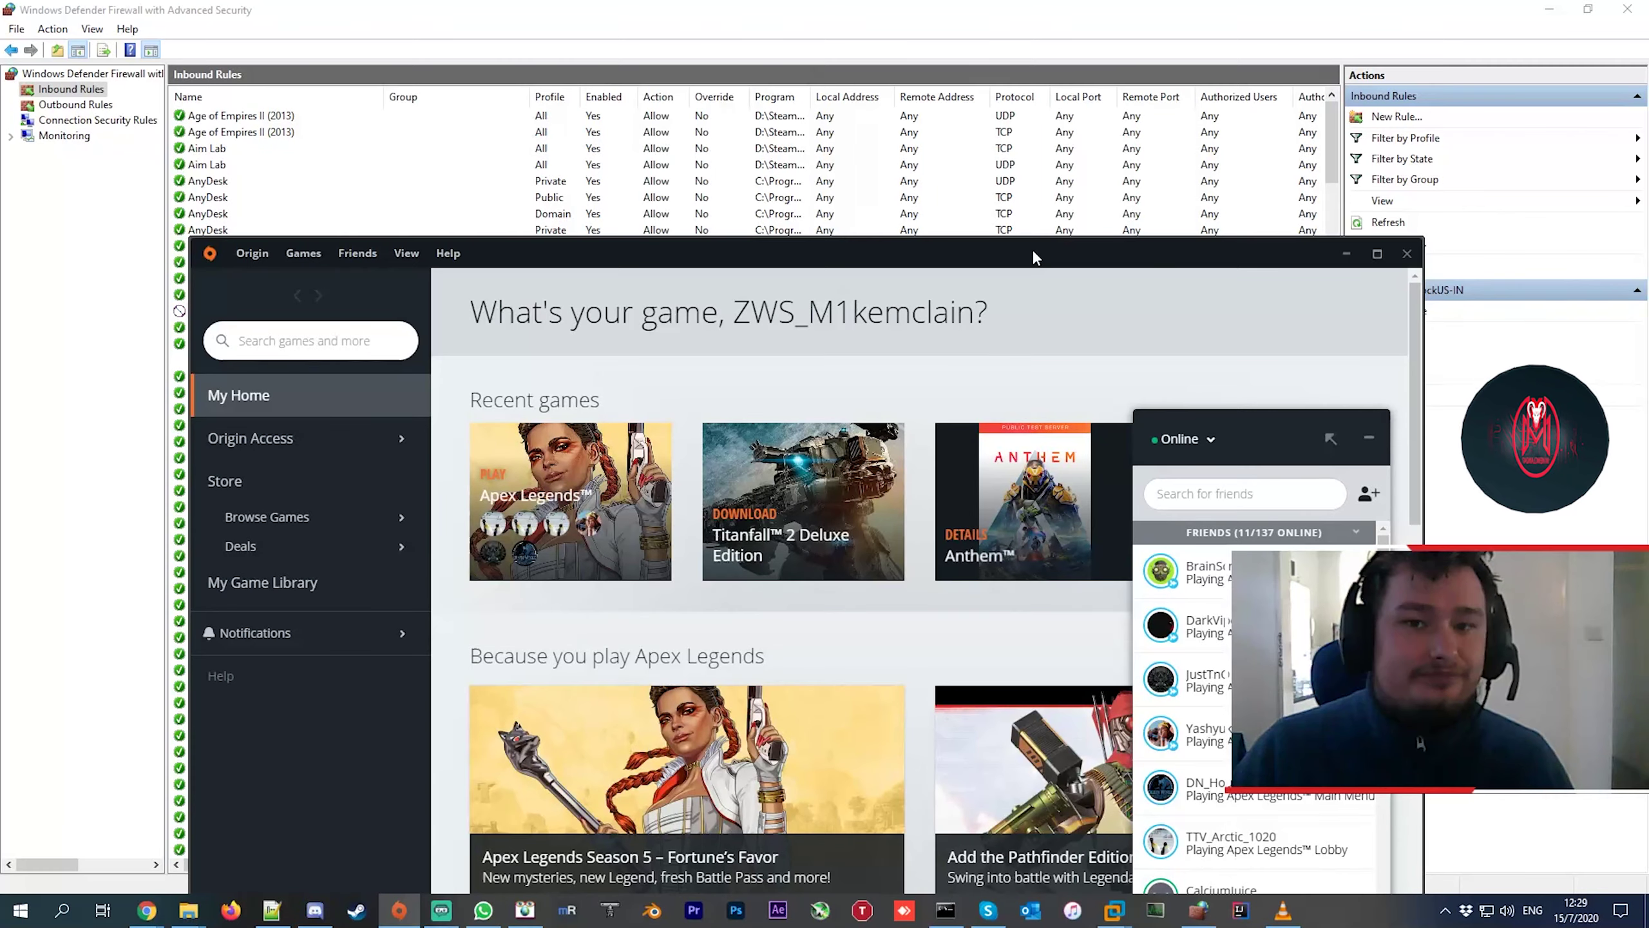
Maximise the firewall console and inspect the ApexLegendsBlockUS-IN and ApexLegendsBlockUS-OUT rules.
double_click(1032, 248)
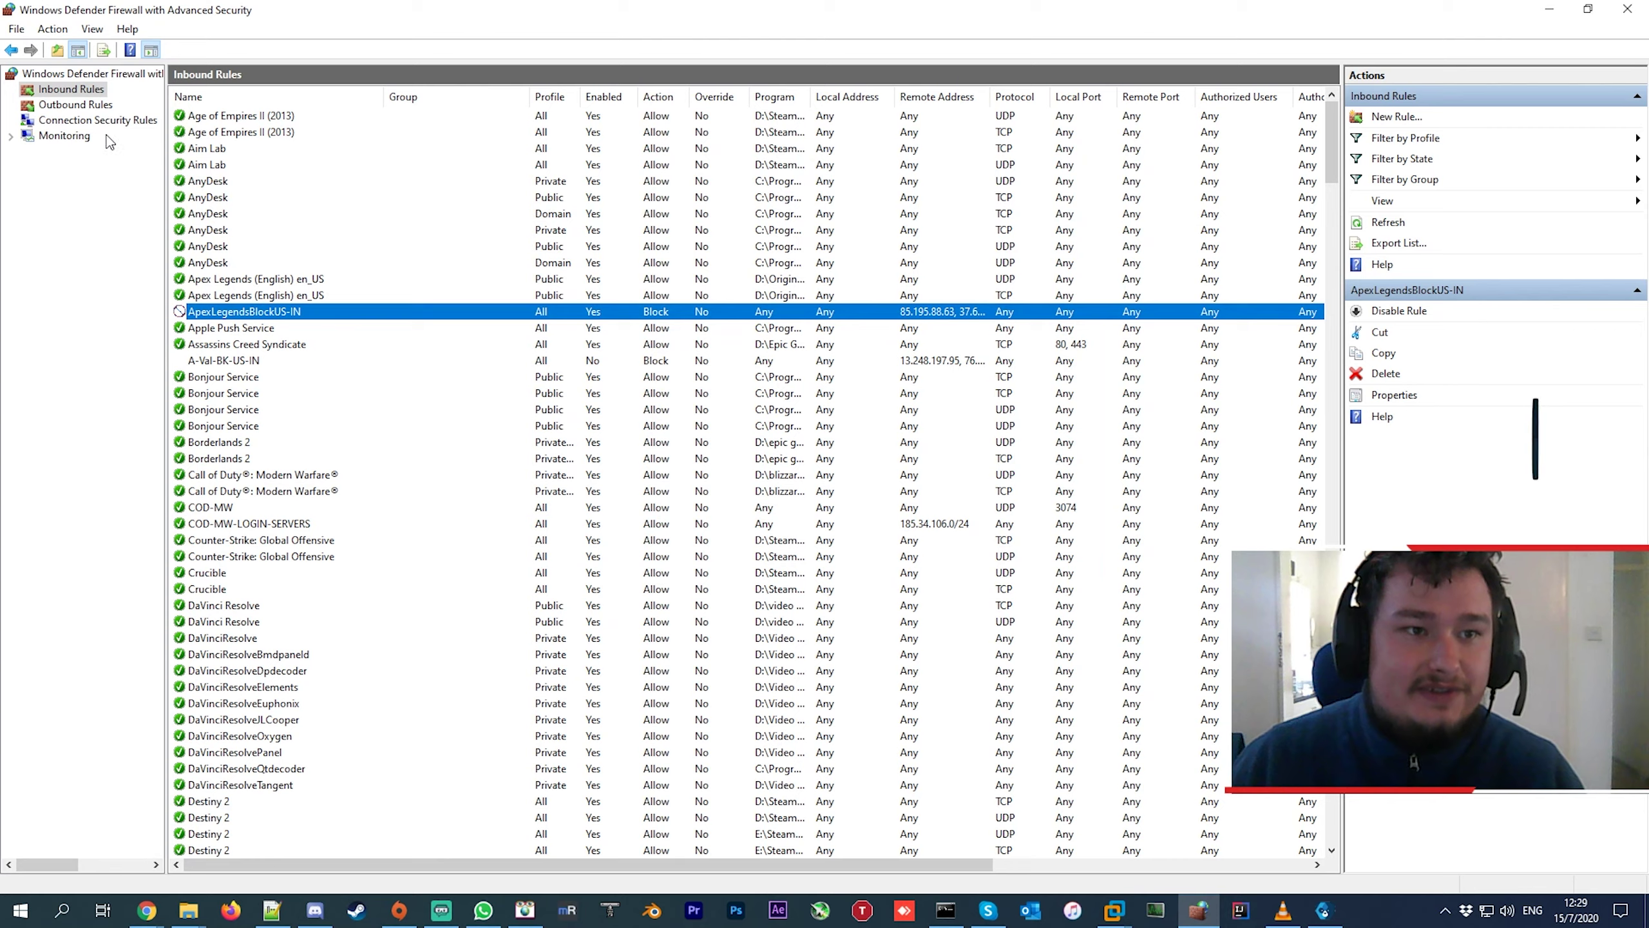
left_click(75, 105)
left_click(71, 89)
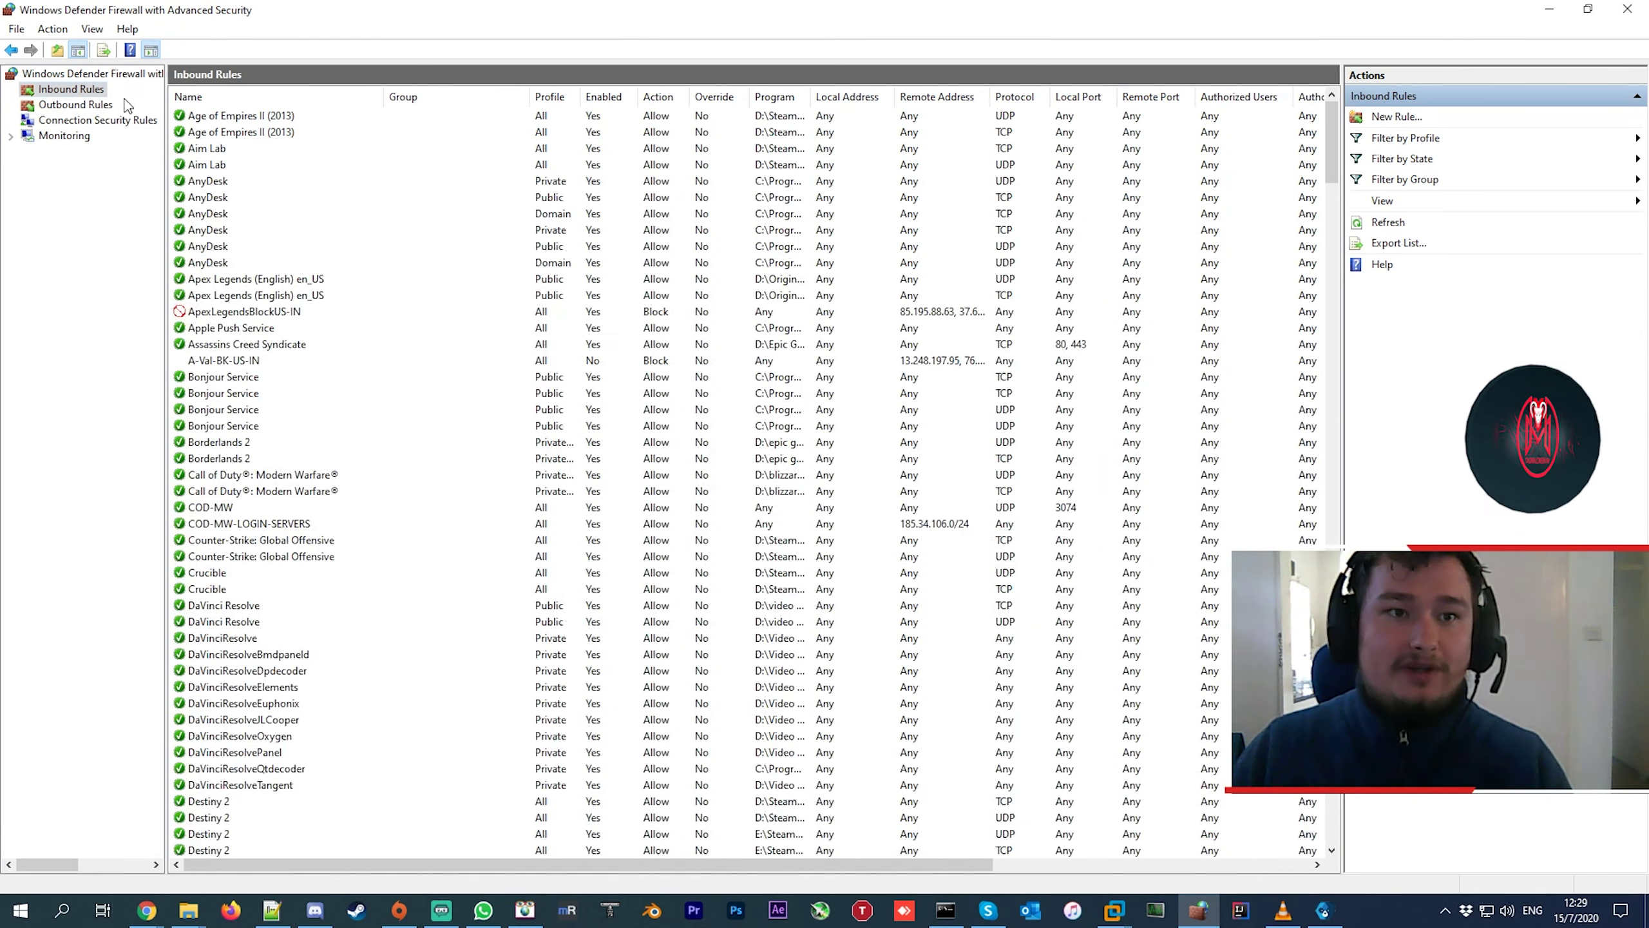
right_click(238, 315)
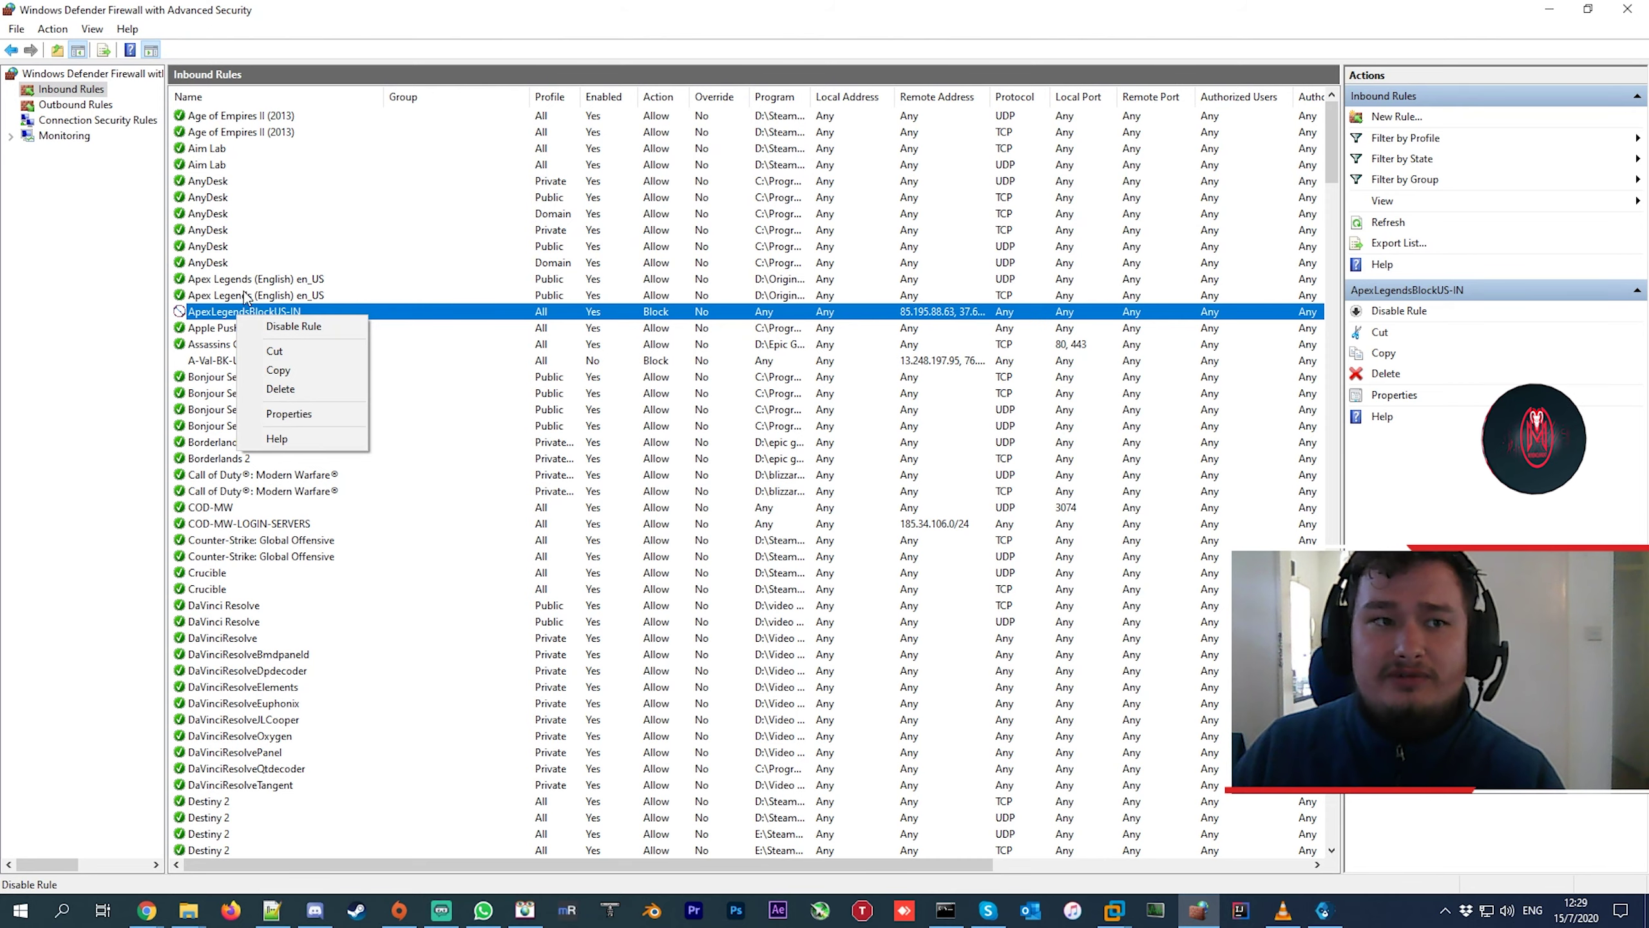
left_click(63, 105)
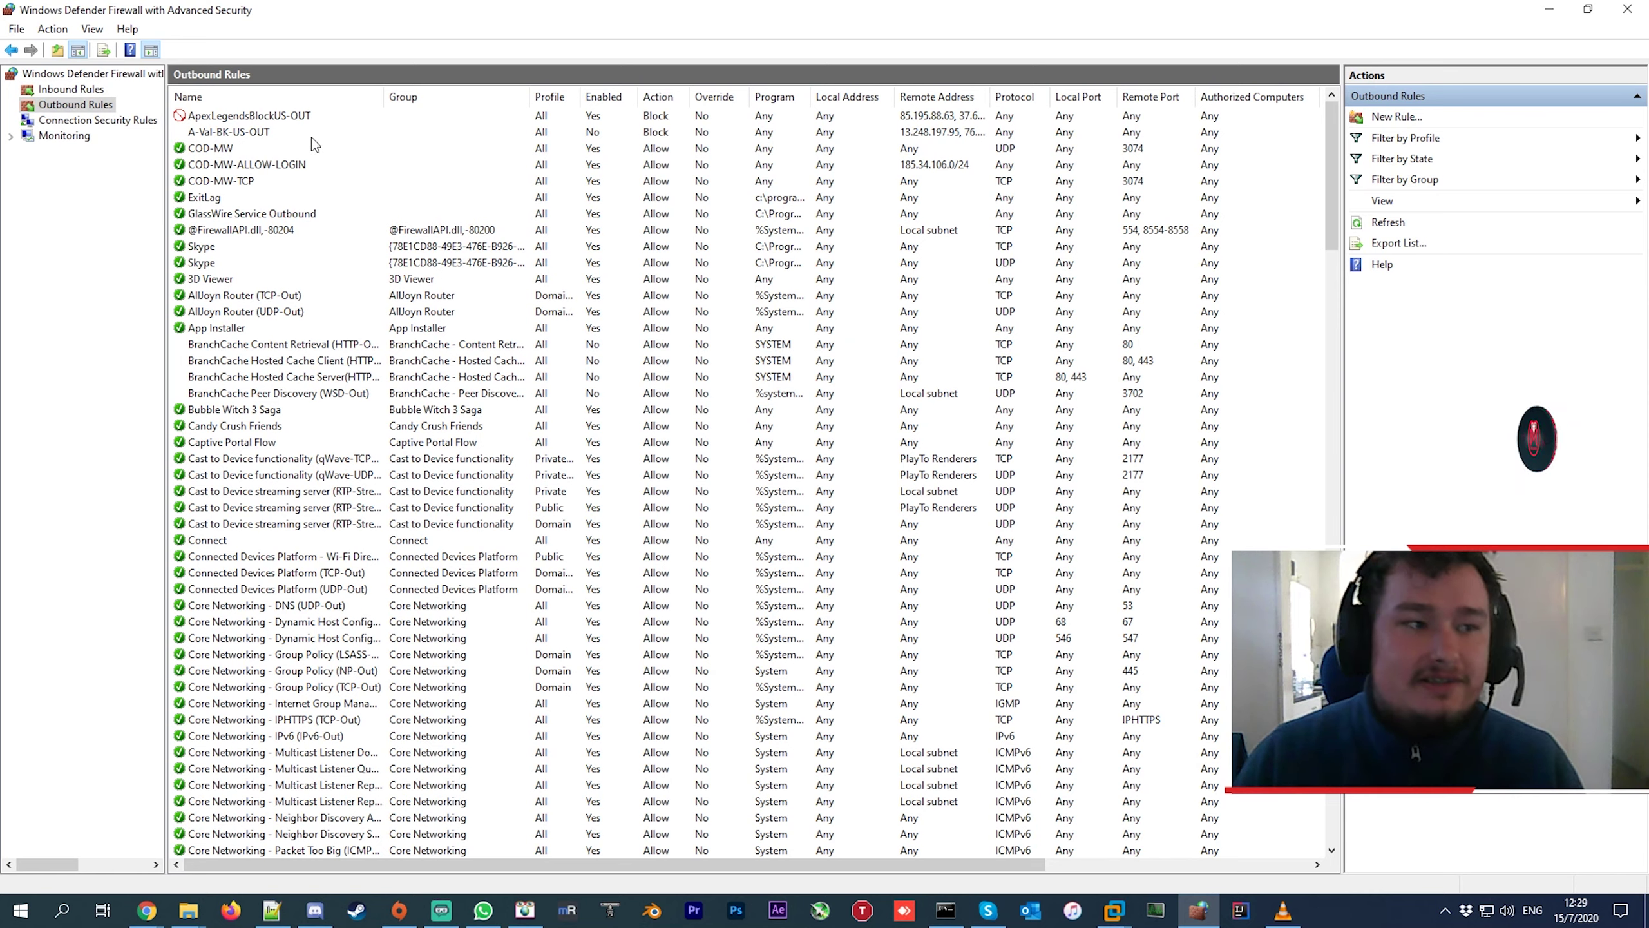
right_click(279, 118)
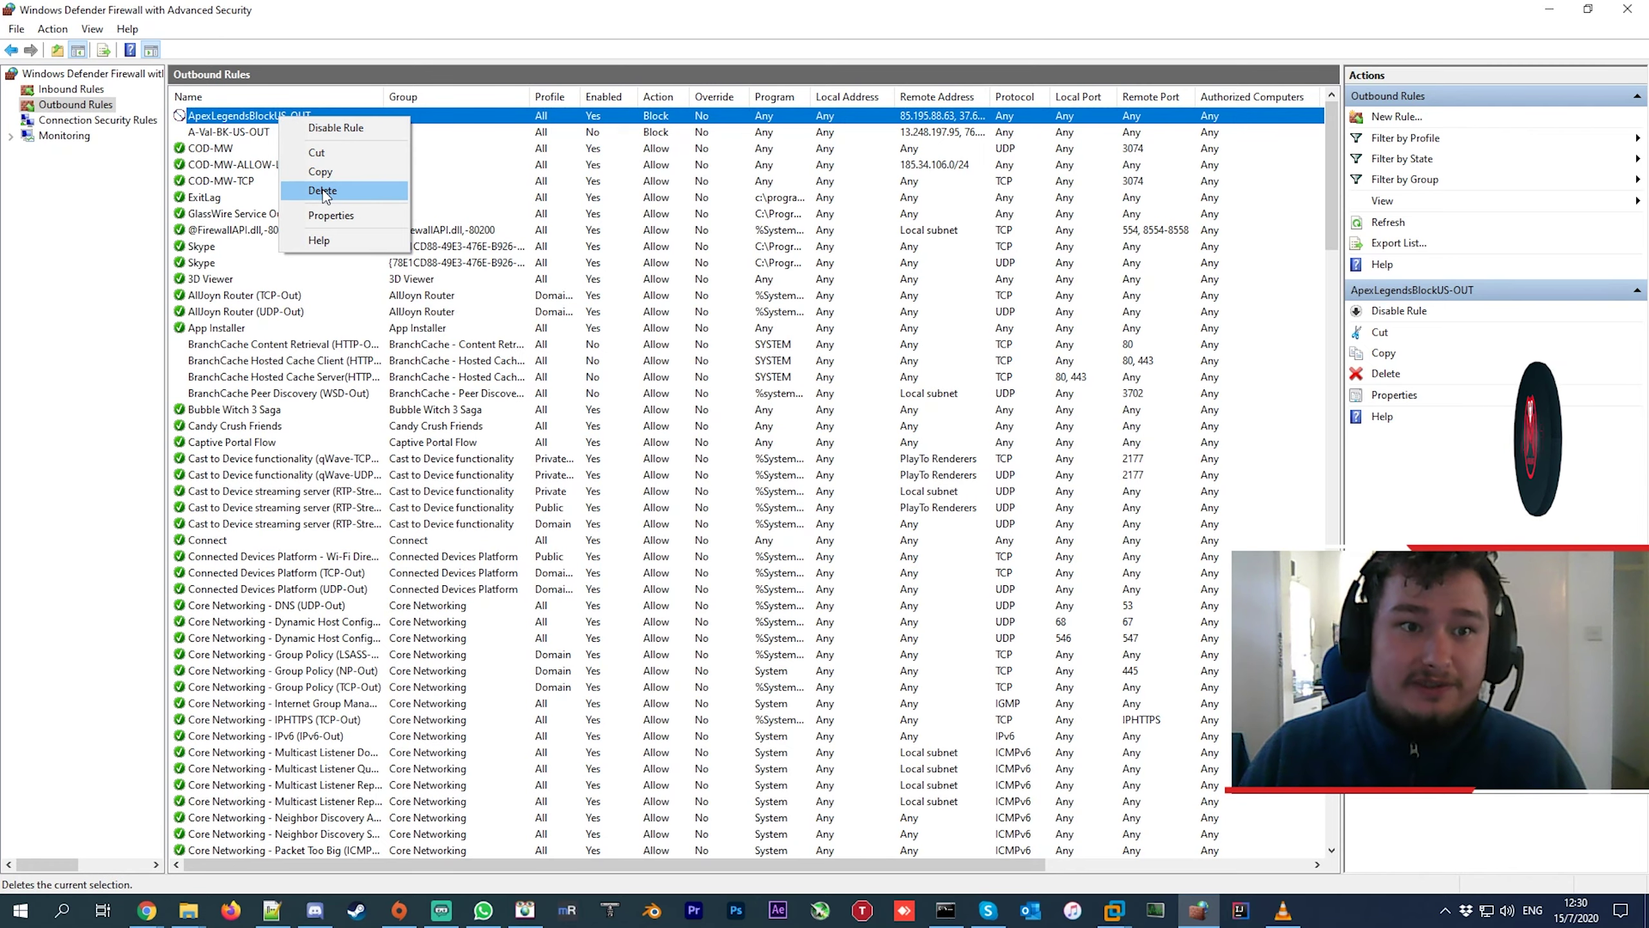
left_click(73, 89)
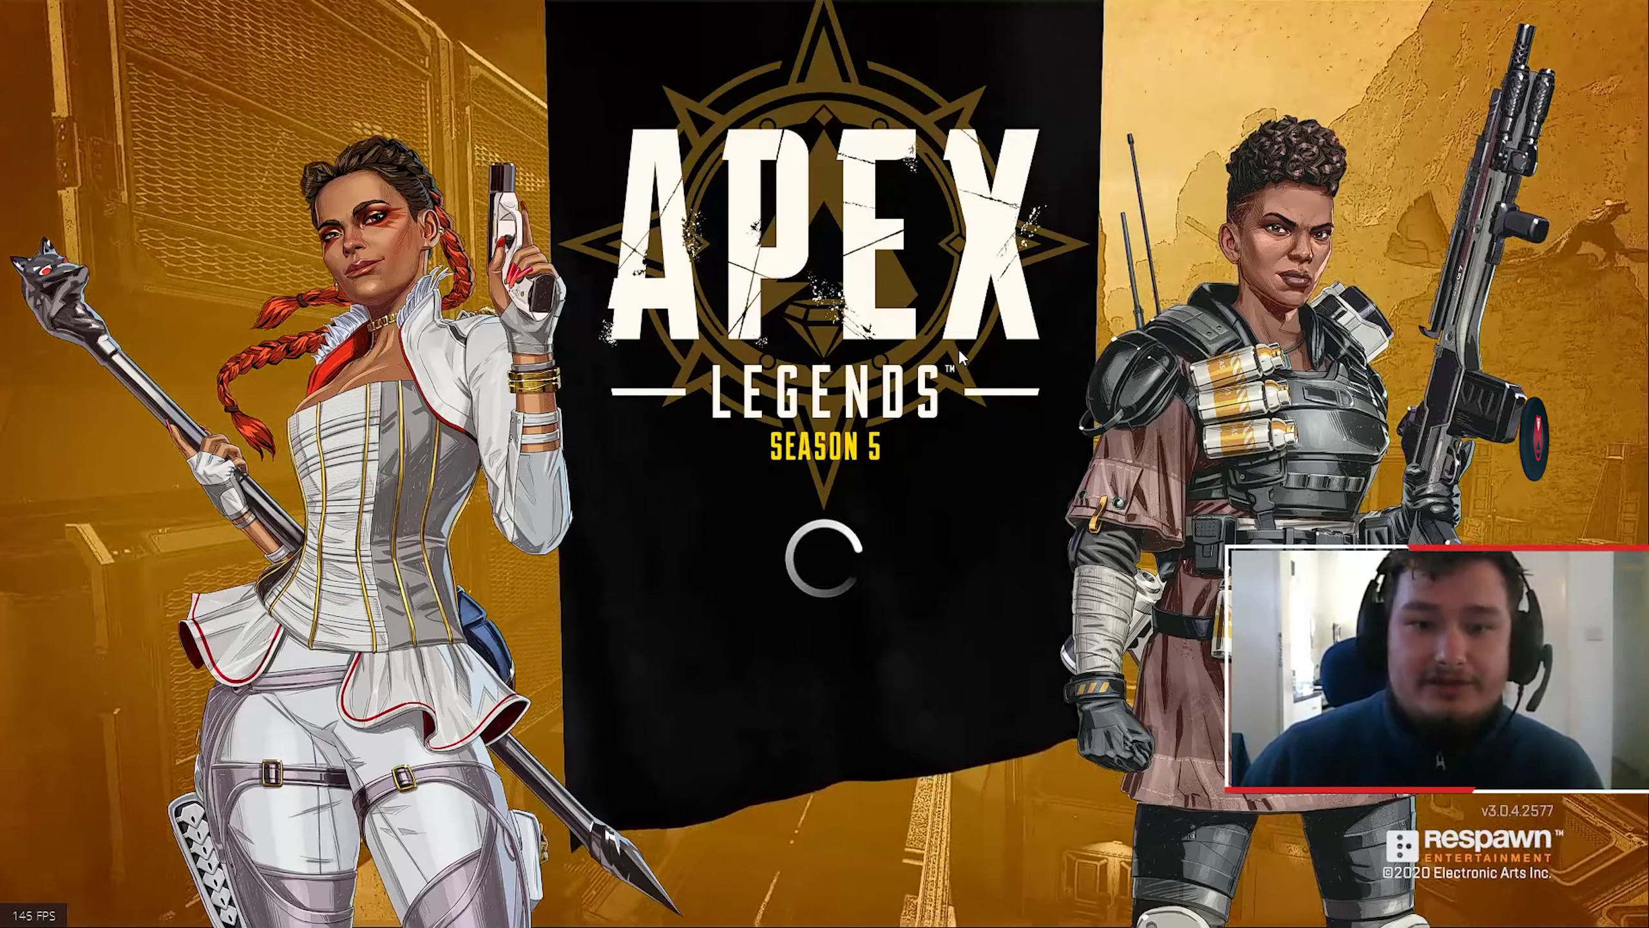
Confirm only London responds (179 ms, others 100% loss), then continue into the game.
key("Tab")
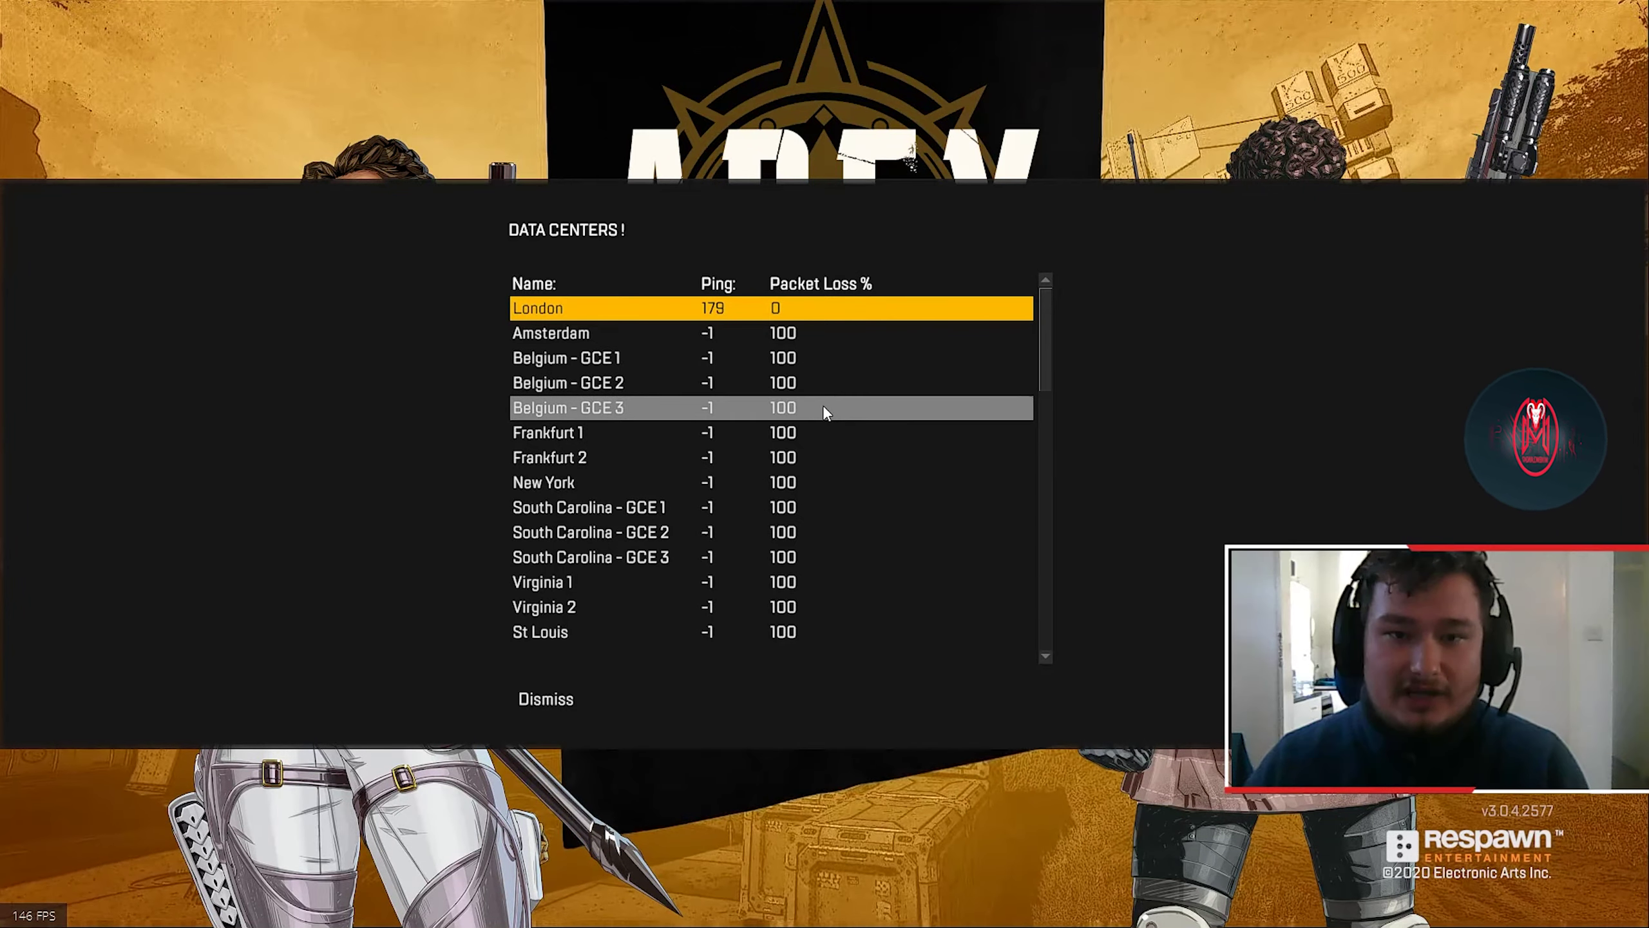
left_click(763, 314)
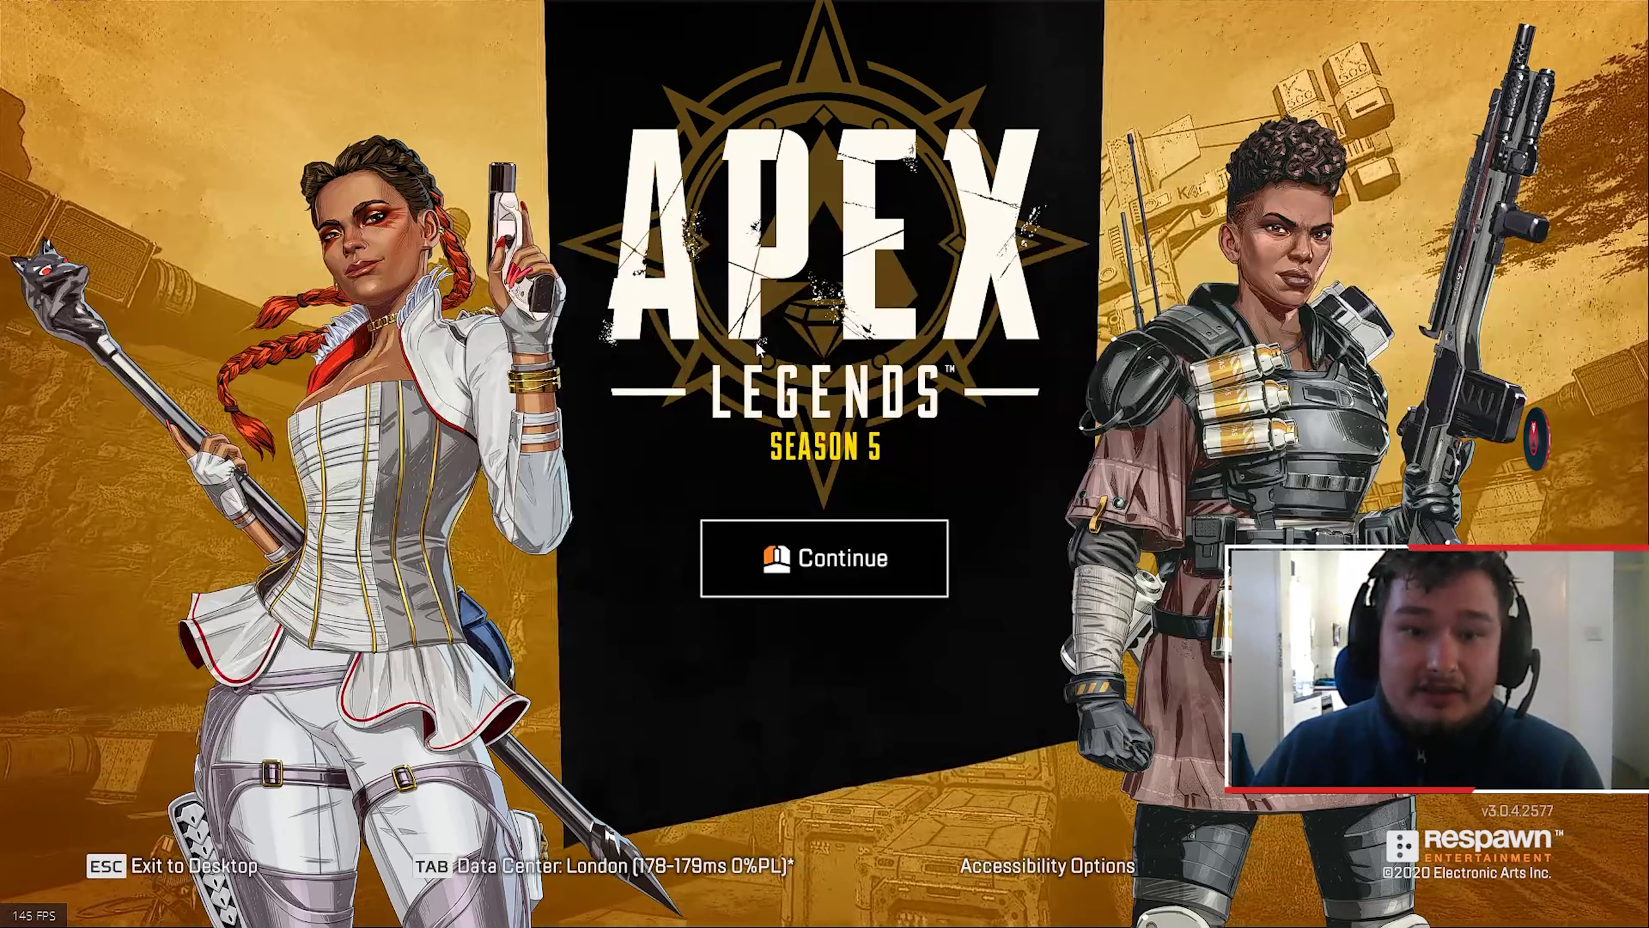
left_click(753, 433)
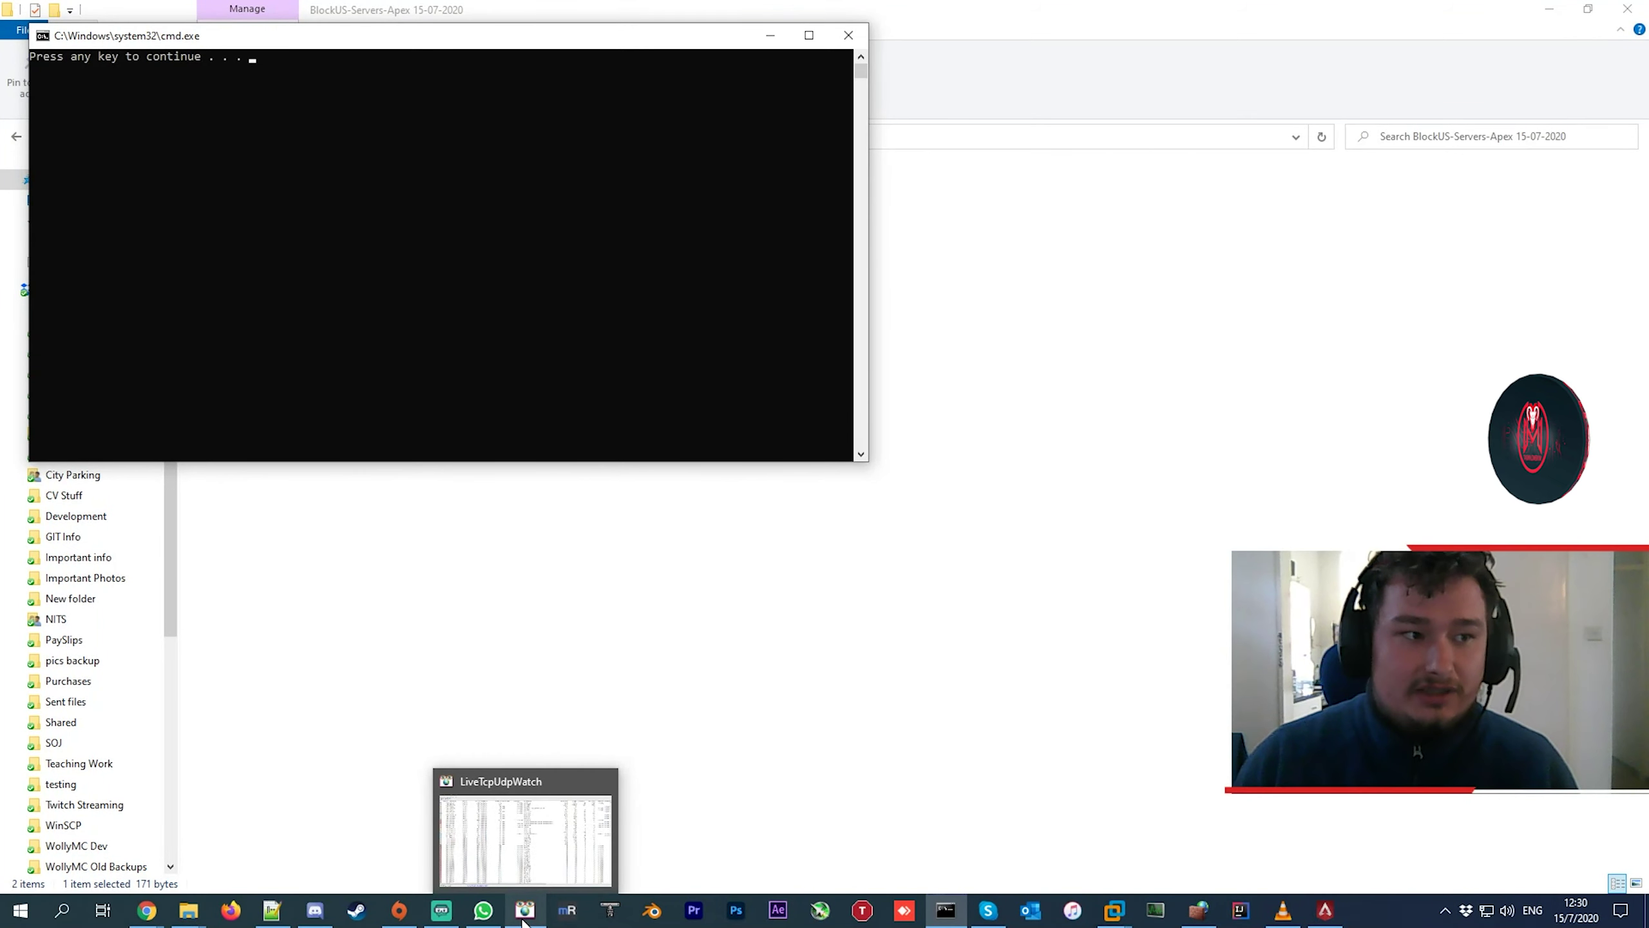
Maximise LiveTcpUdpWatch and select the top r5apex.exe connection.
left_click(523, 923)
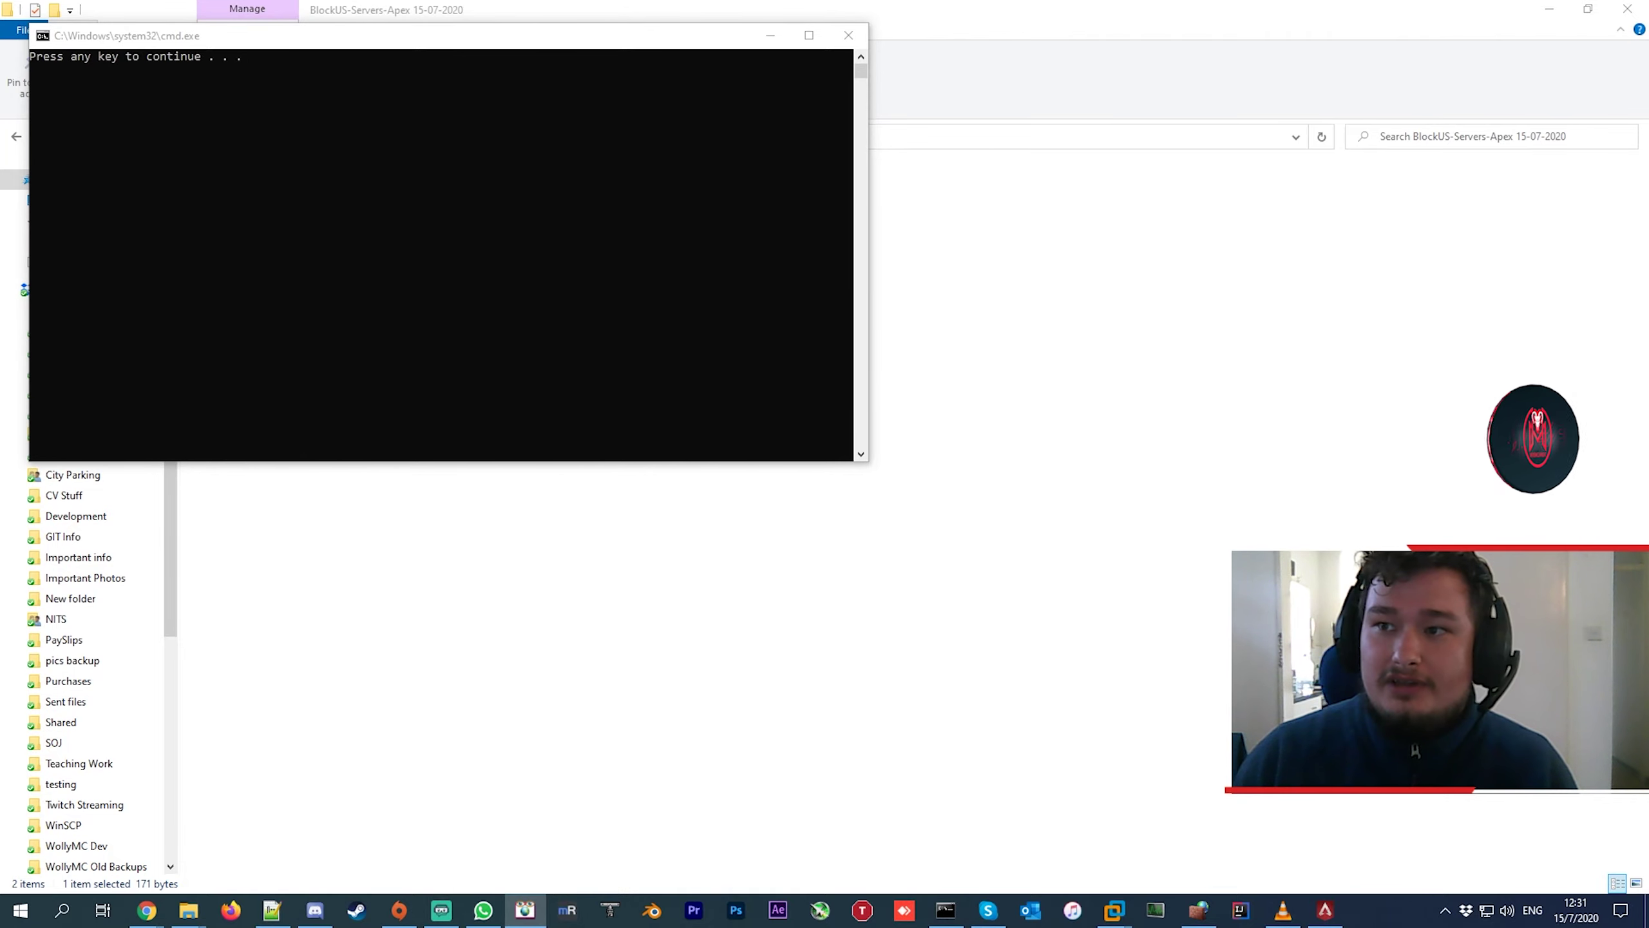
left_click_drag(1269, 123, 918, 174)
double_click(918, 174)
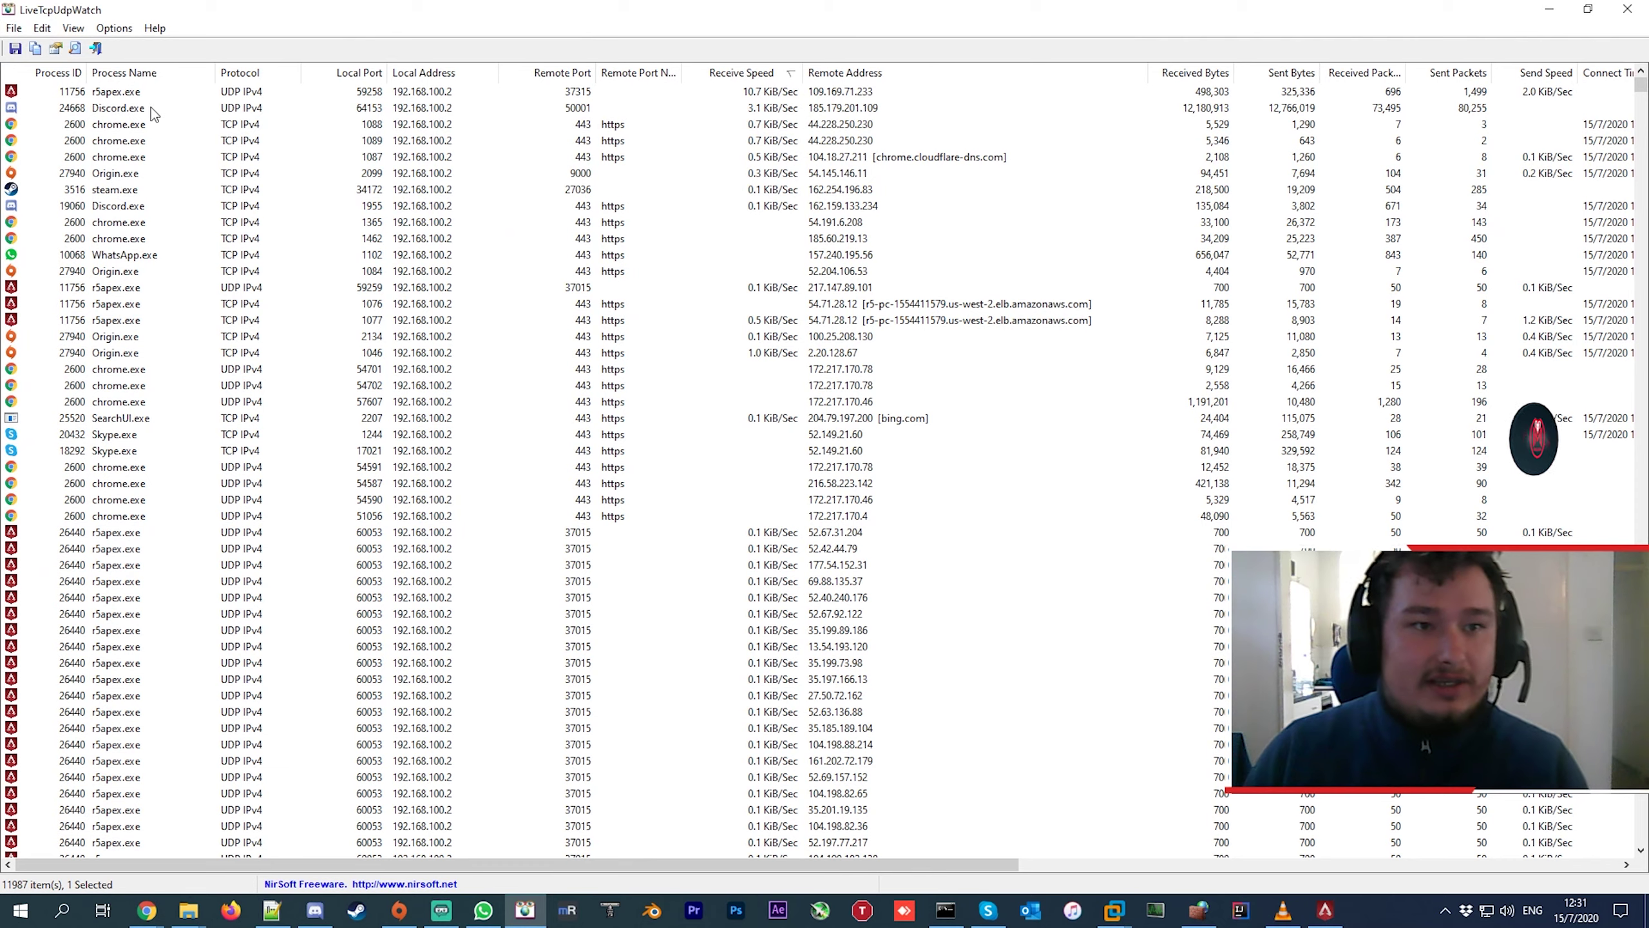
left_click(178, 96)
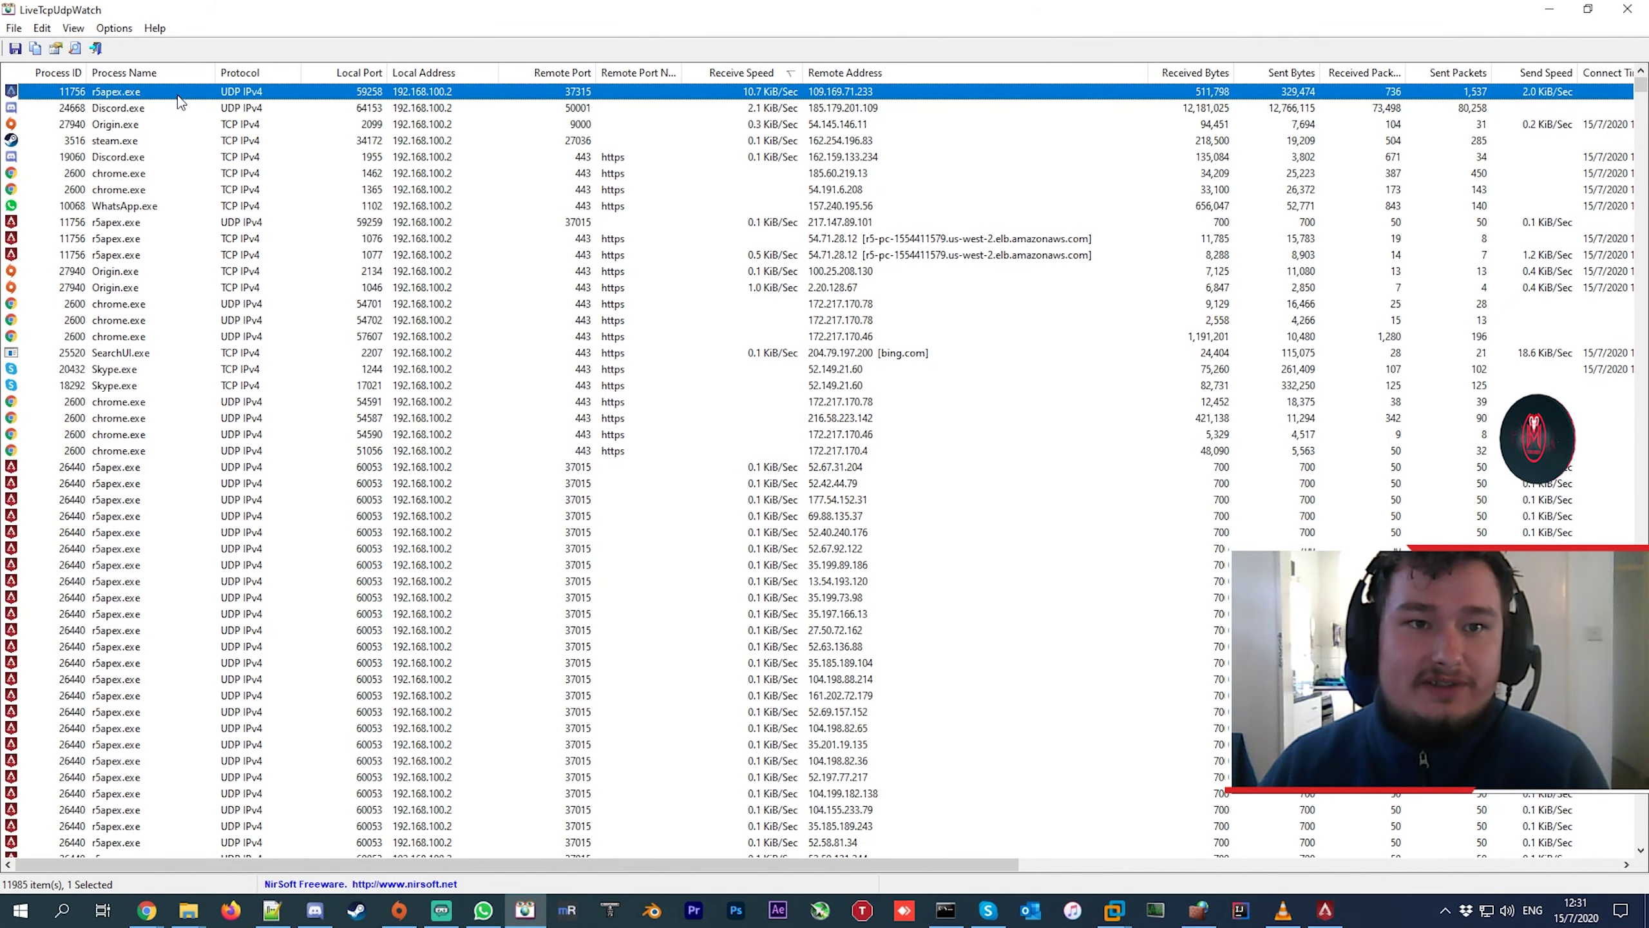
Start a match, then export the r5apex.exe connection to 188.42.43.50 as an HTML report.
left_click(1324, 909)
left_click(194, 831)
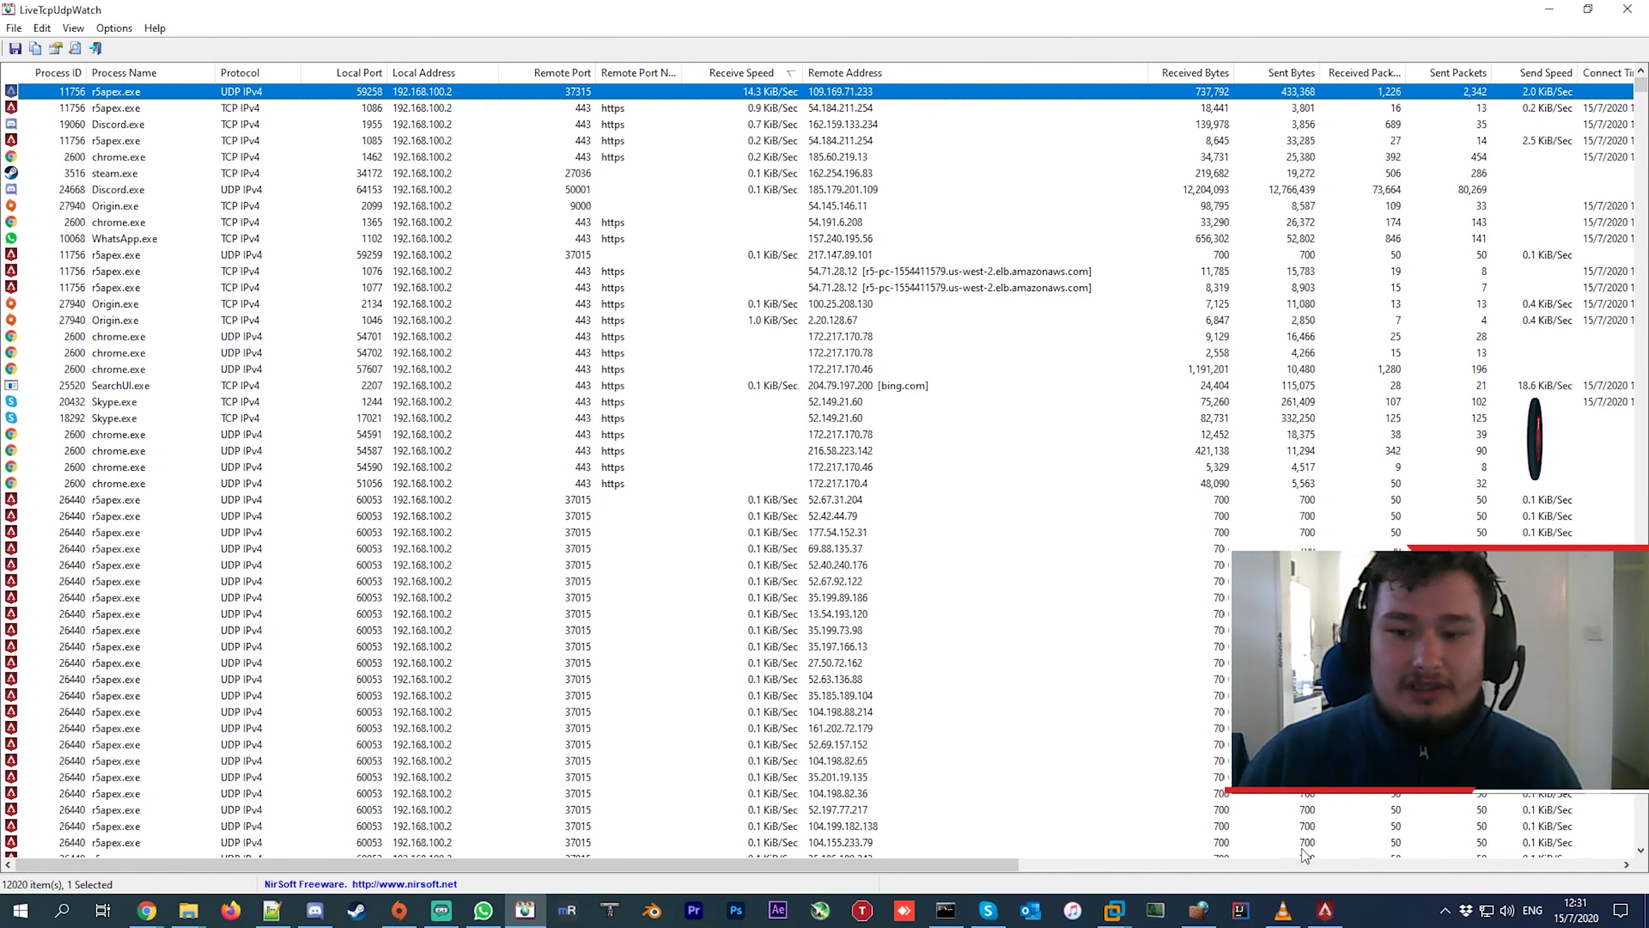
left_click(1325, 917)
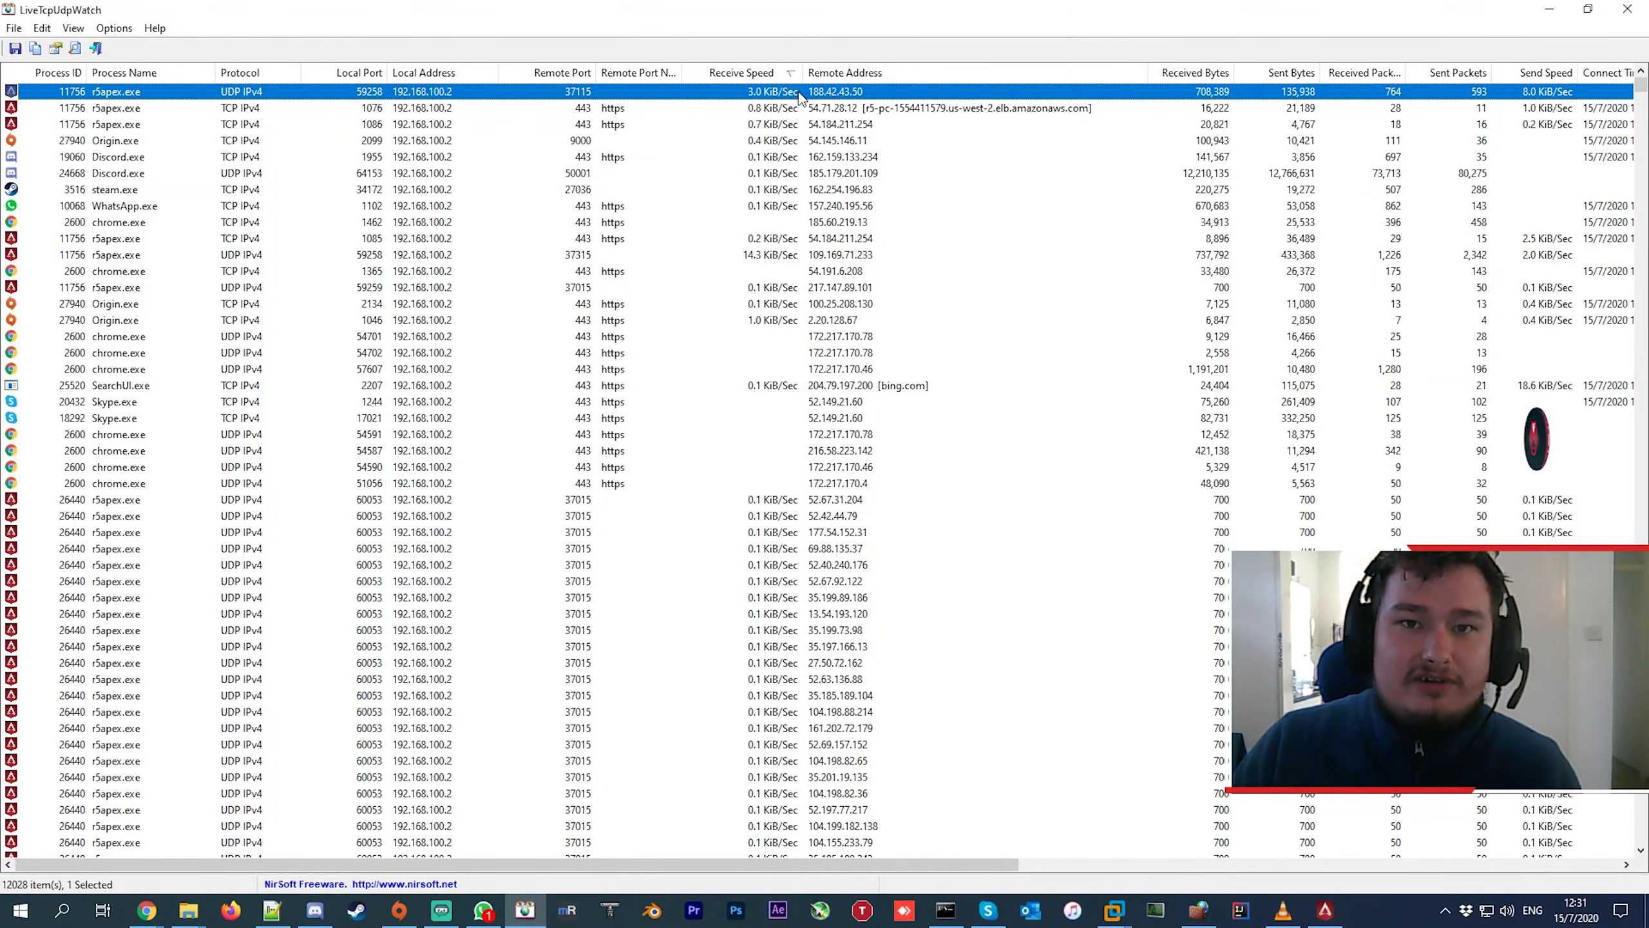
right_click(810, 95)
left_click(844, 159)
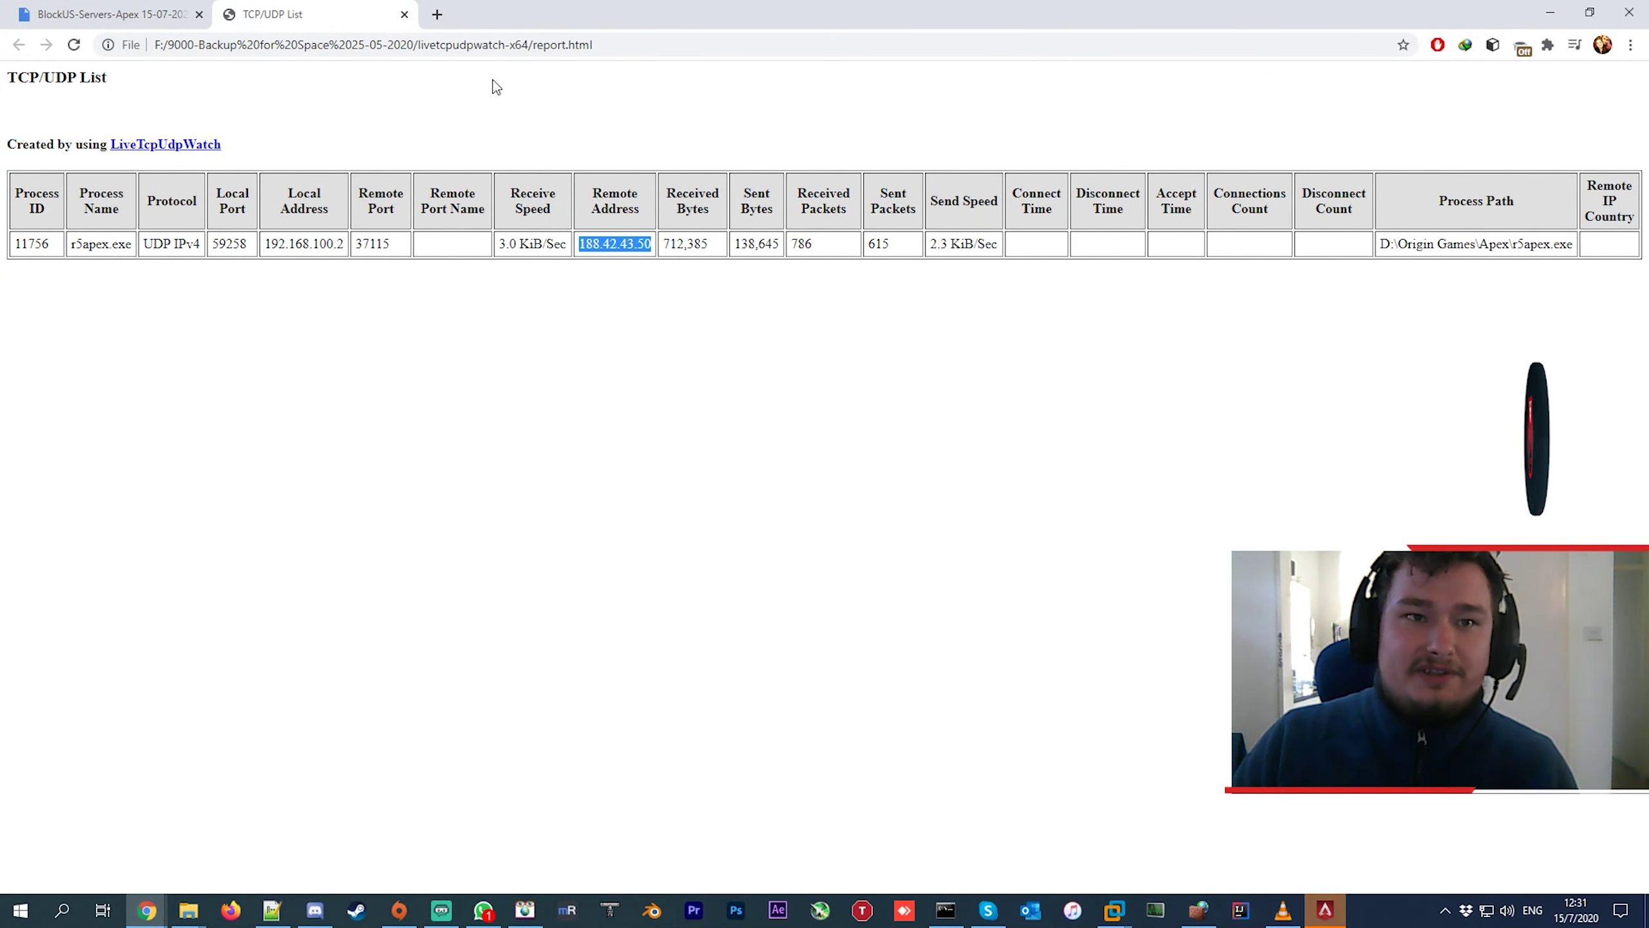
Open InfoByIp's bulk lookup in a new tab and paste 188.42.43.50.
left_click(435, 13)
type("info")
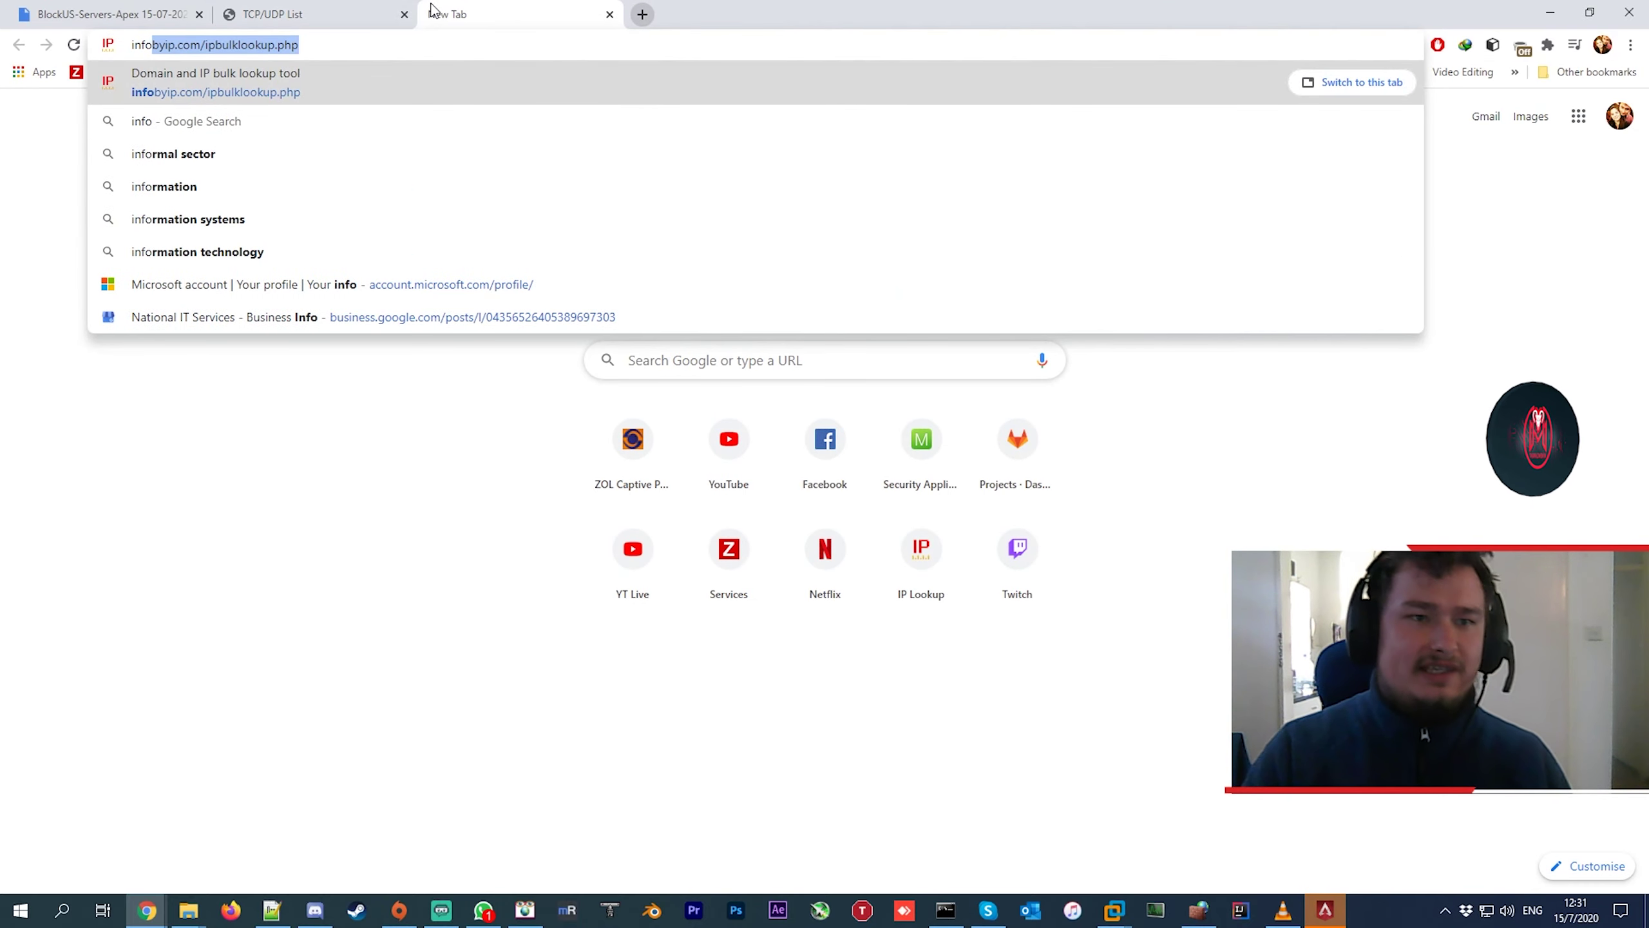
key("Return")
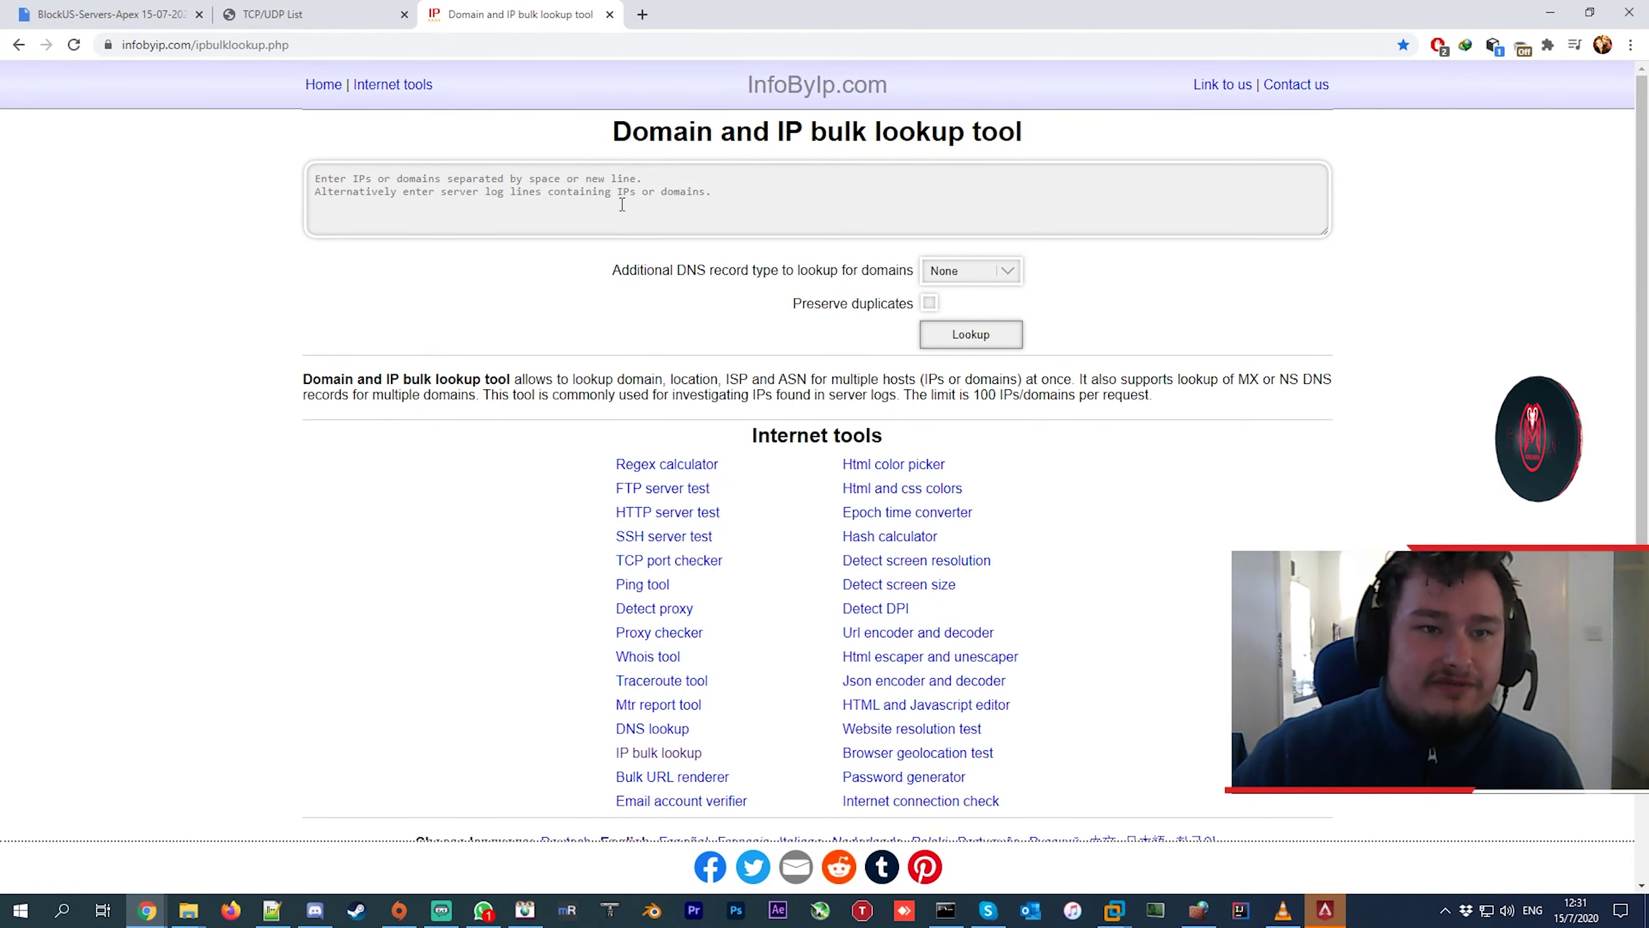
type("188.42.43.50")
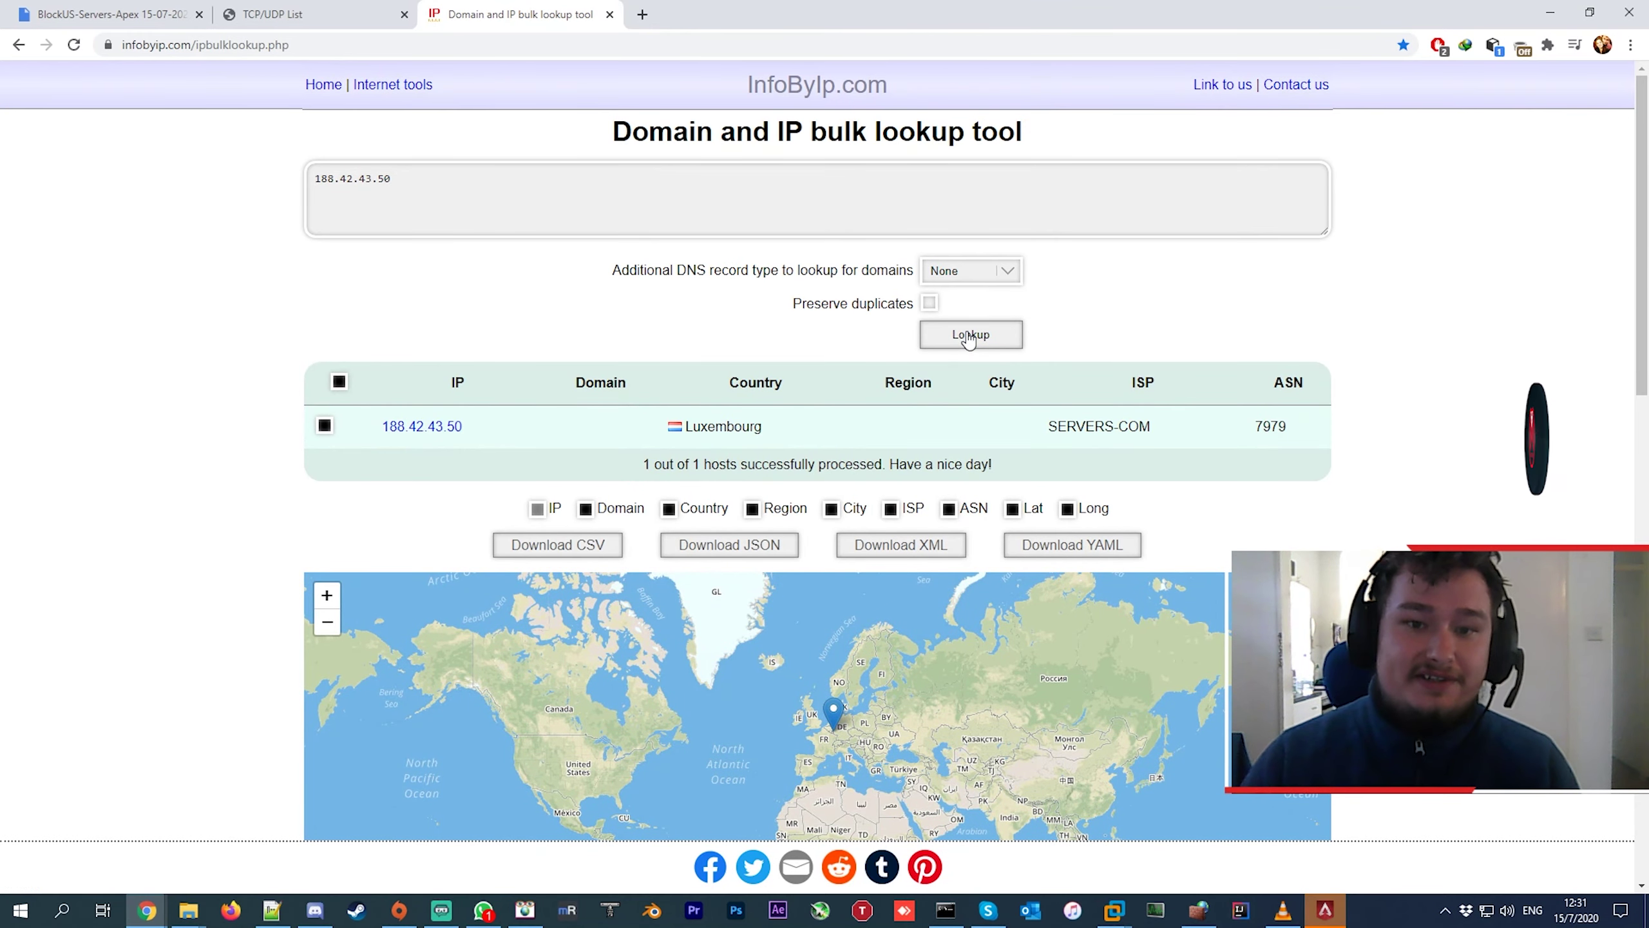
Review the result placing the server in Luxembourg, ISP SERVERS-COM, on the map.
left_click_drag(805, 445, 448, 296)
left_click(922, 531)
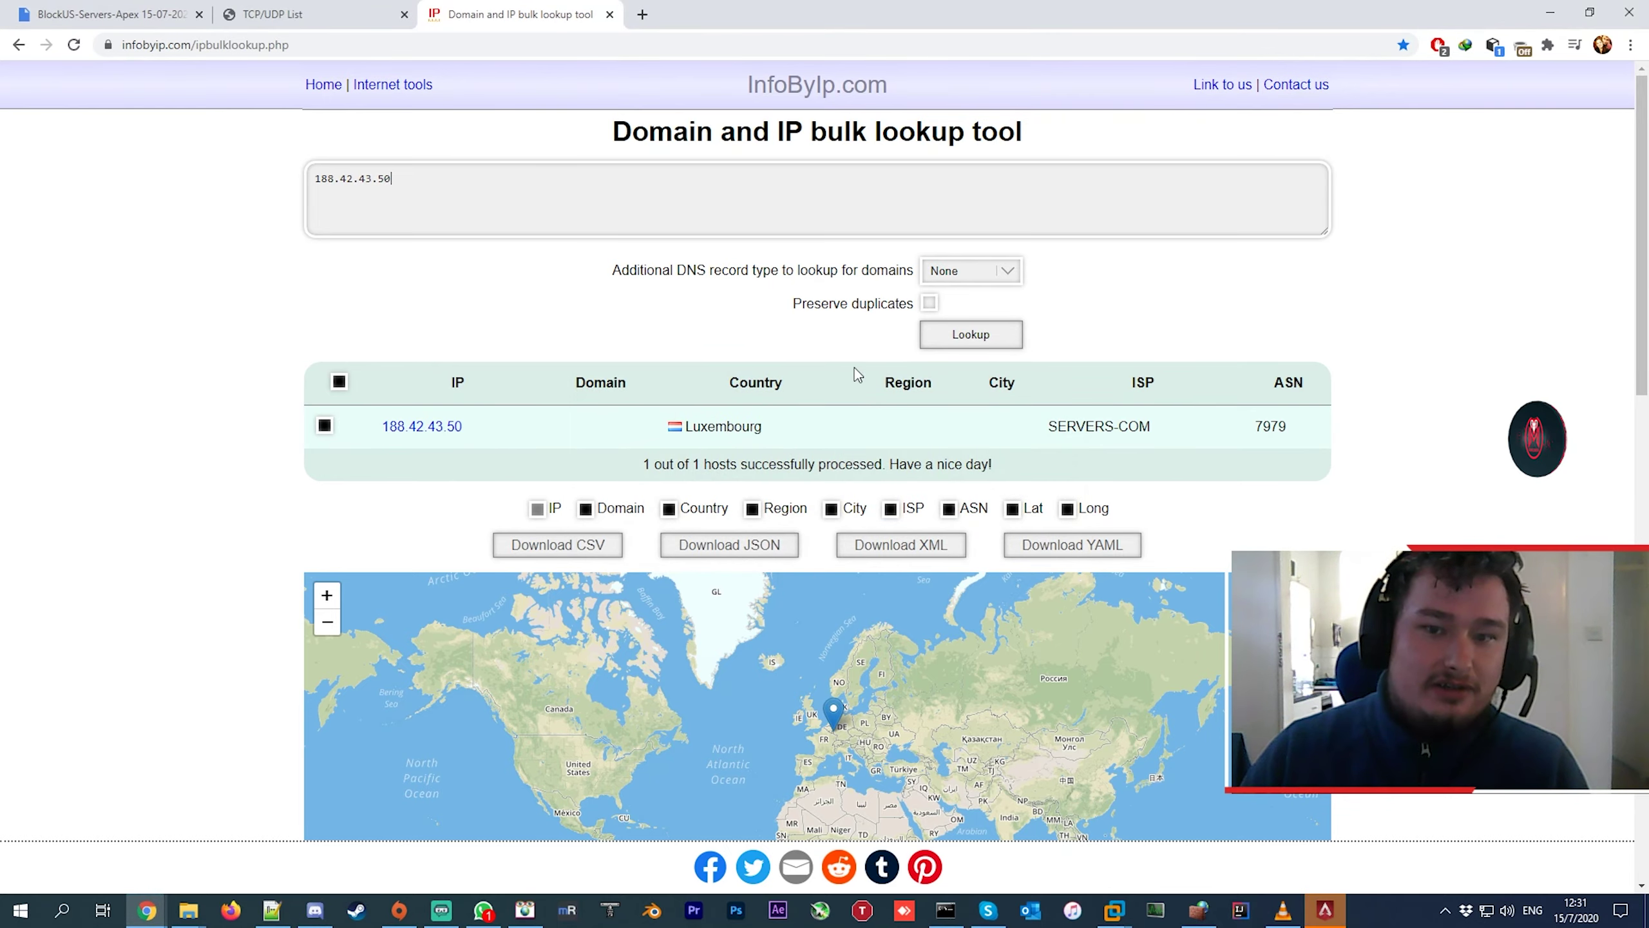
left_click(524, 909)
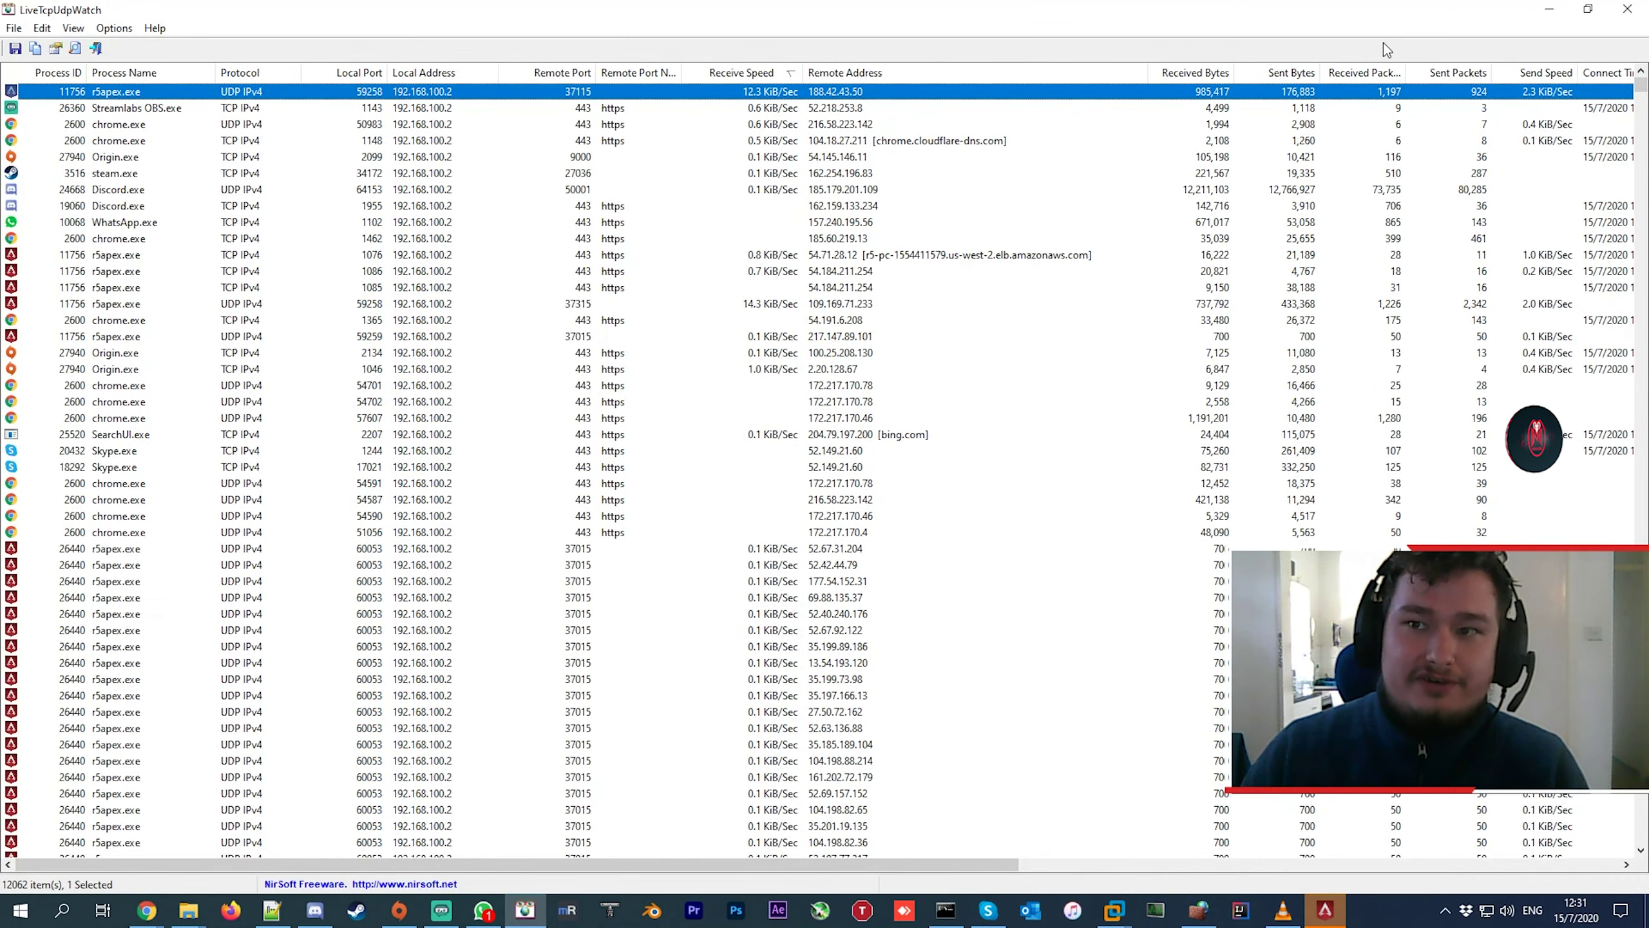
left_click(1549, 9)
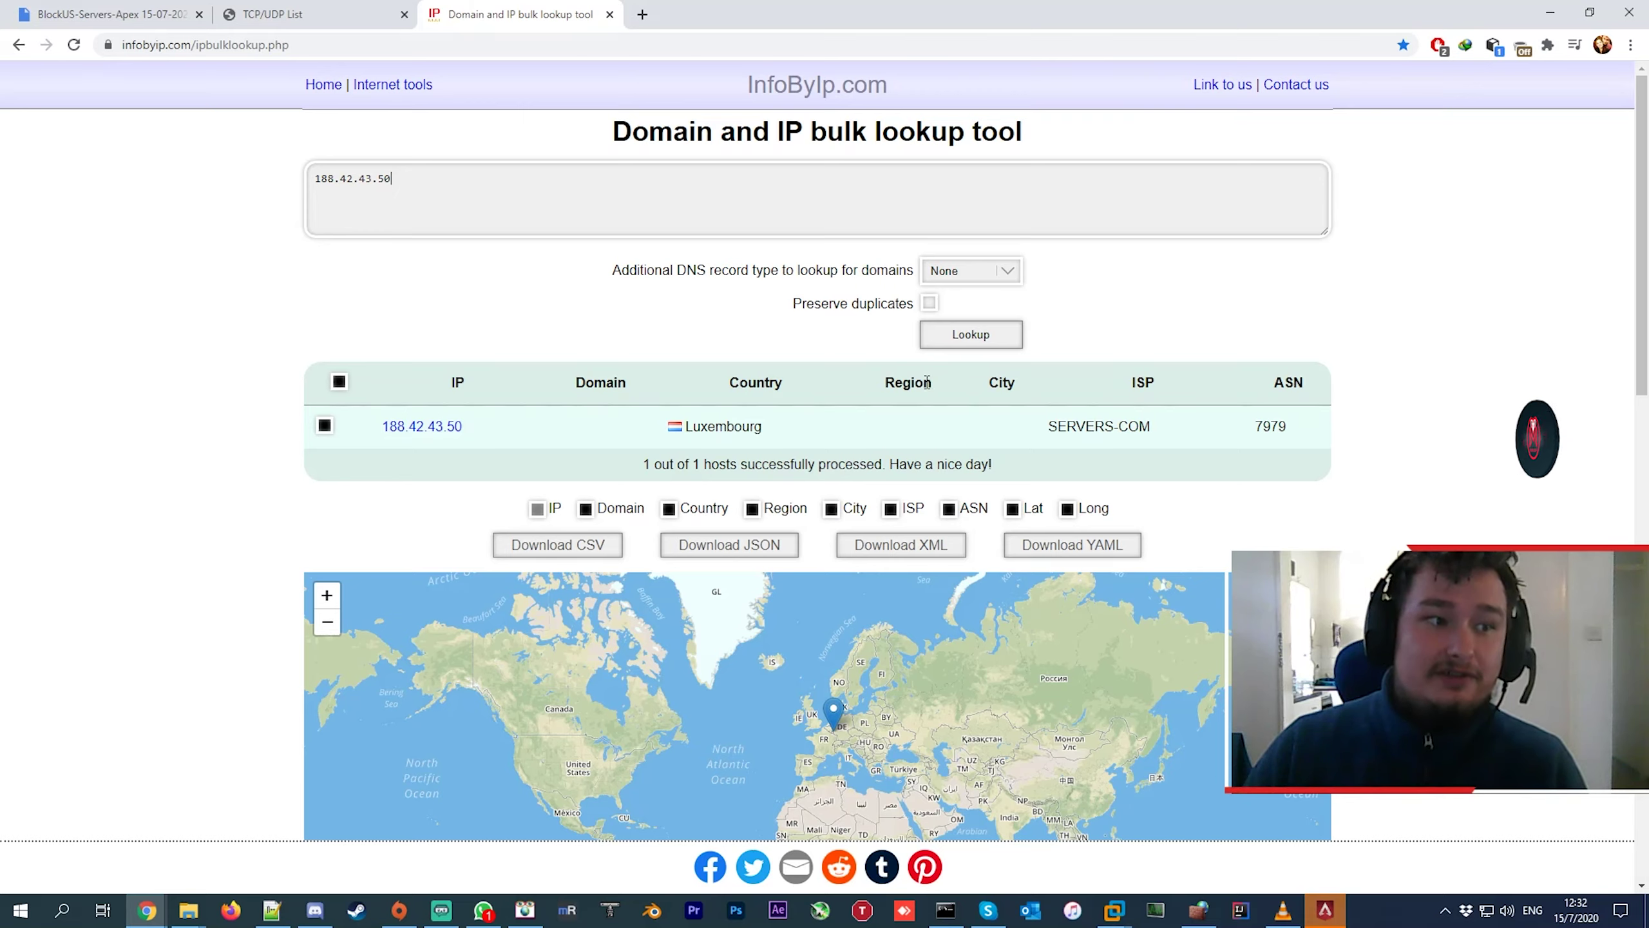
scroll(840, 737, "up", 3)
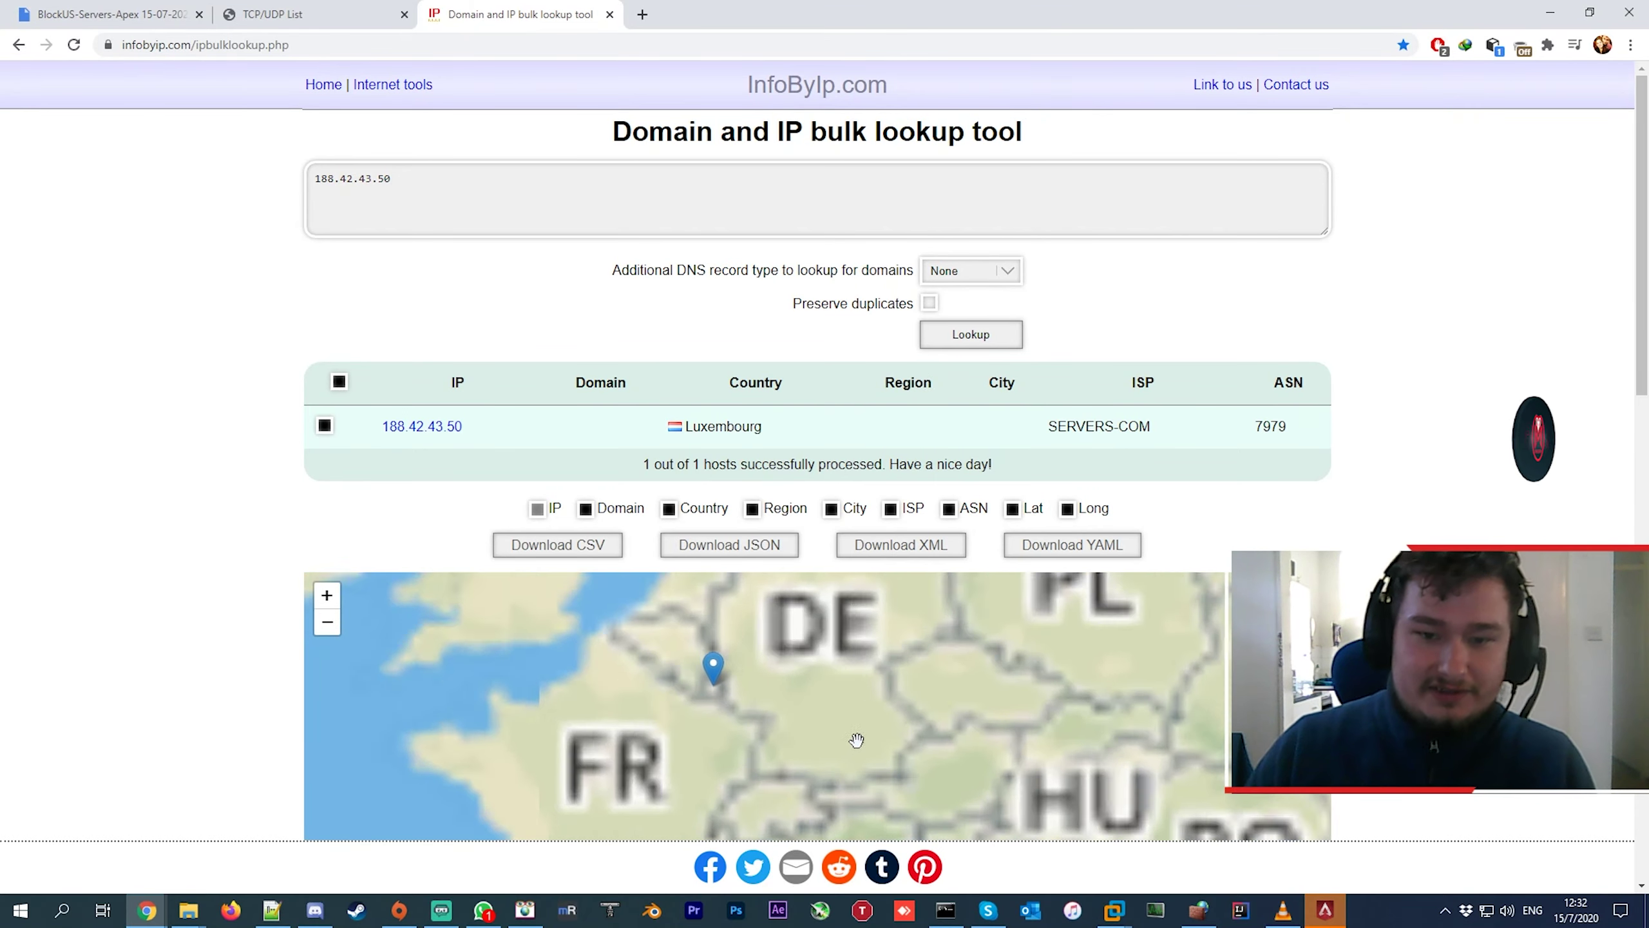
scroll(967, 706, "down", 3)
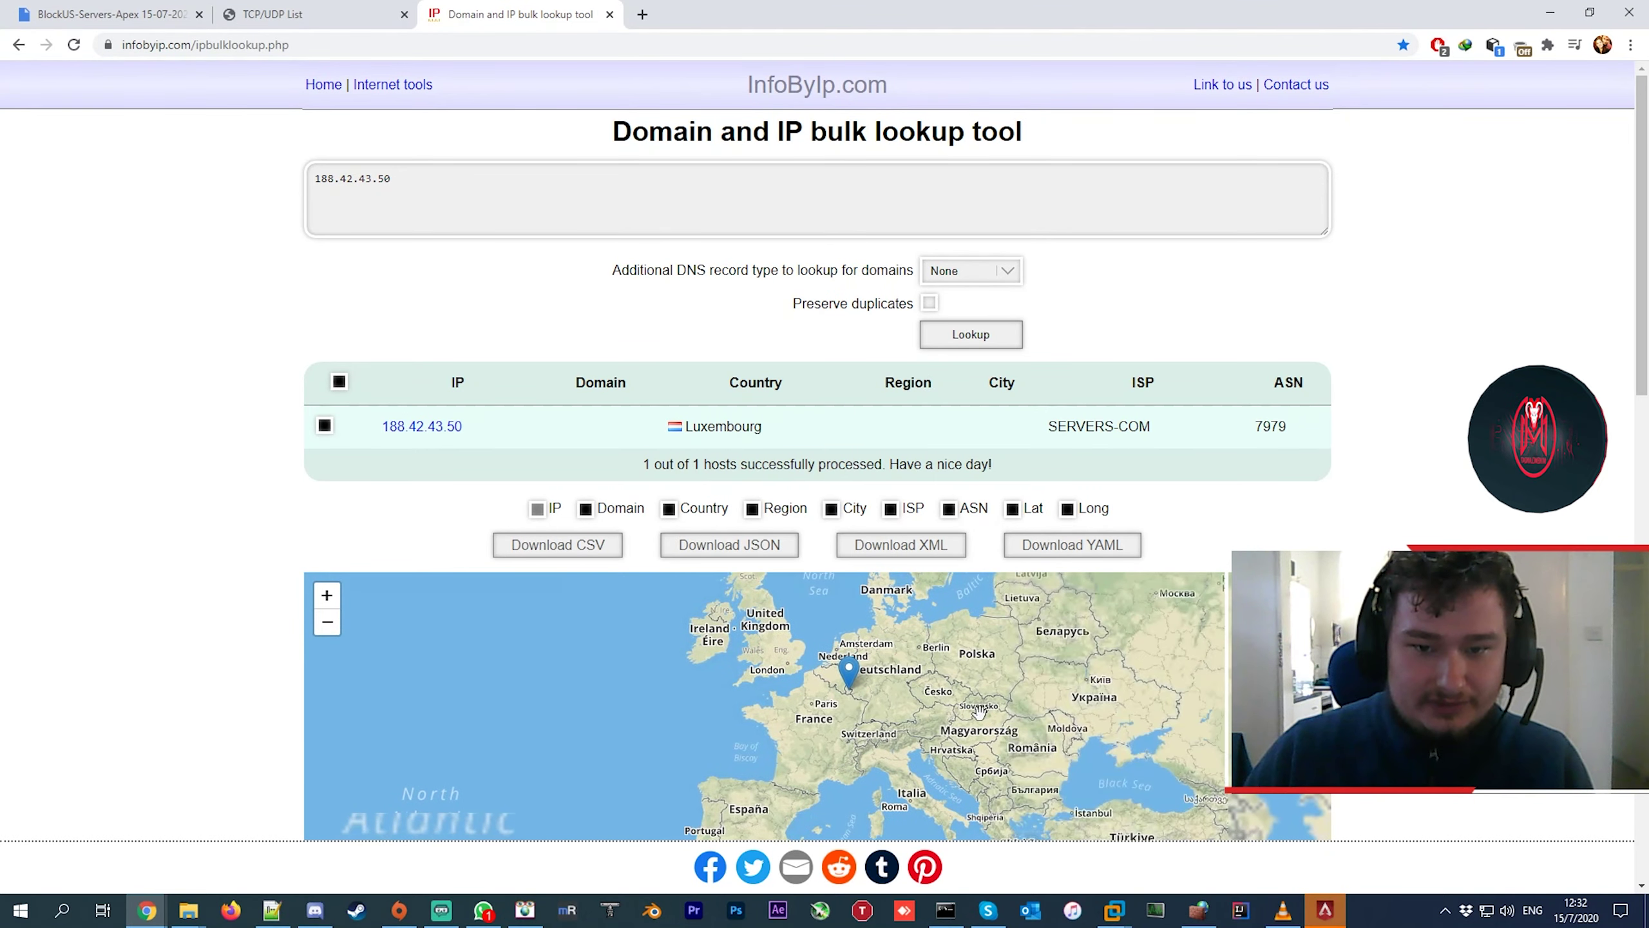
scroll(968, 706, "up", 2)
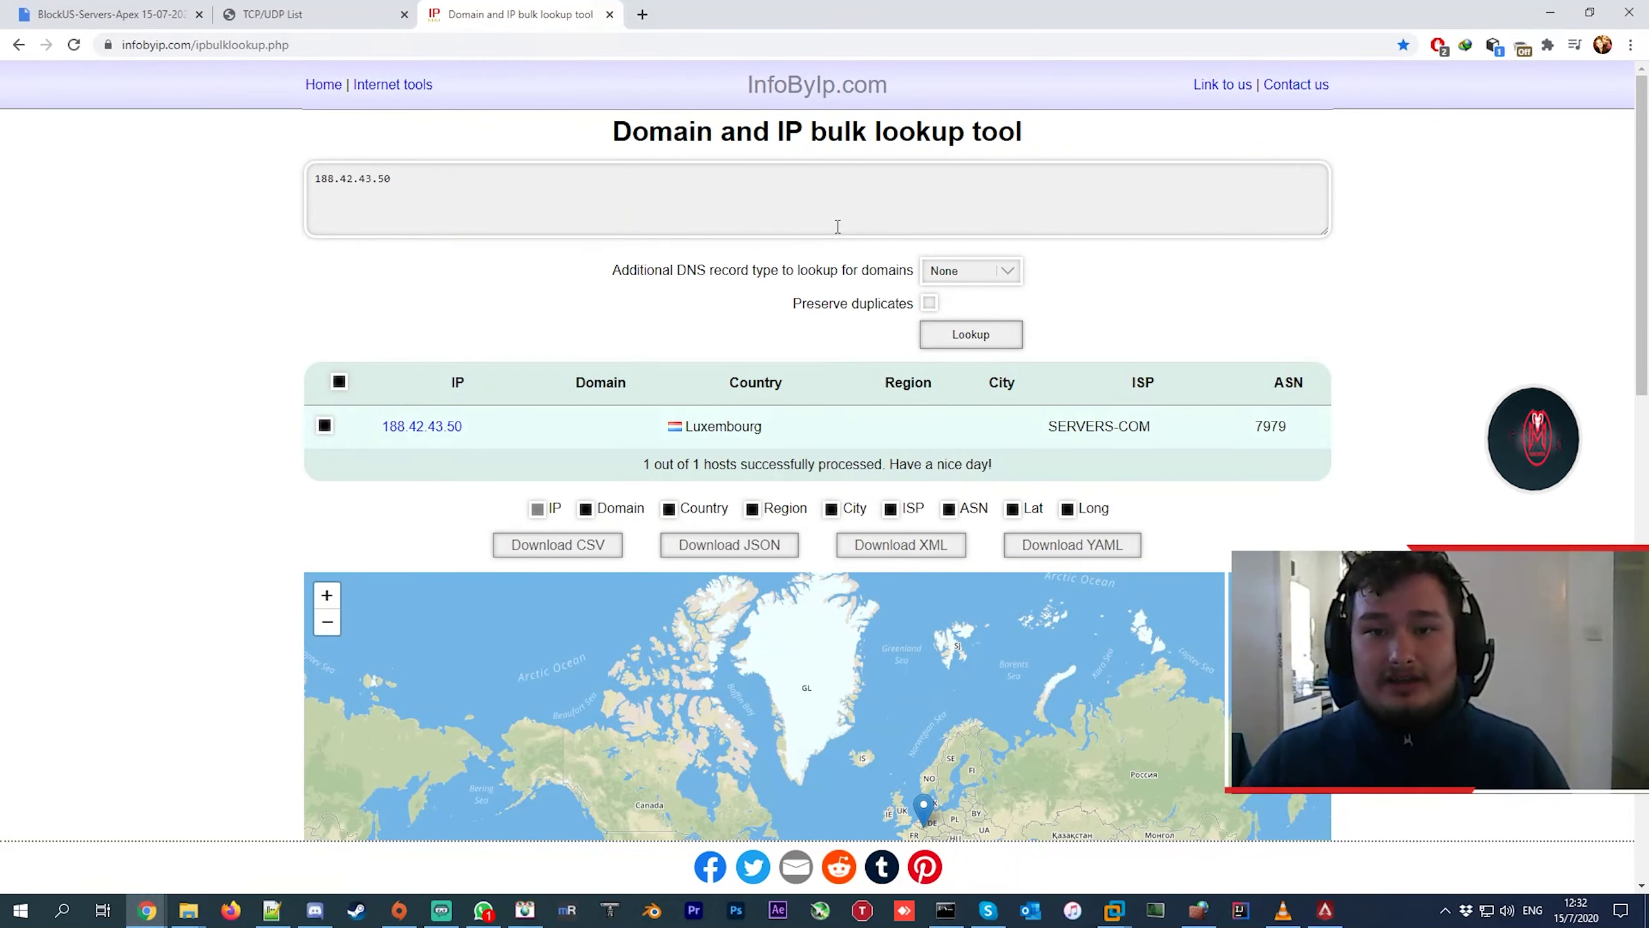
Open a fresh Google New Tab page beside the InfoByIp lookup tab.
left_click(642, 14)
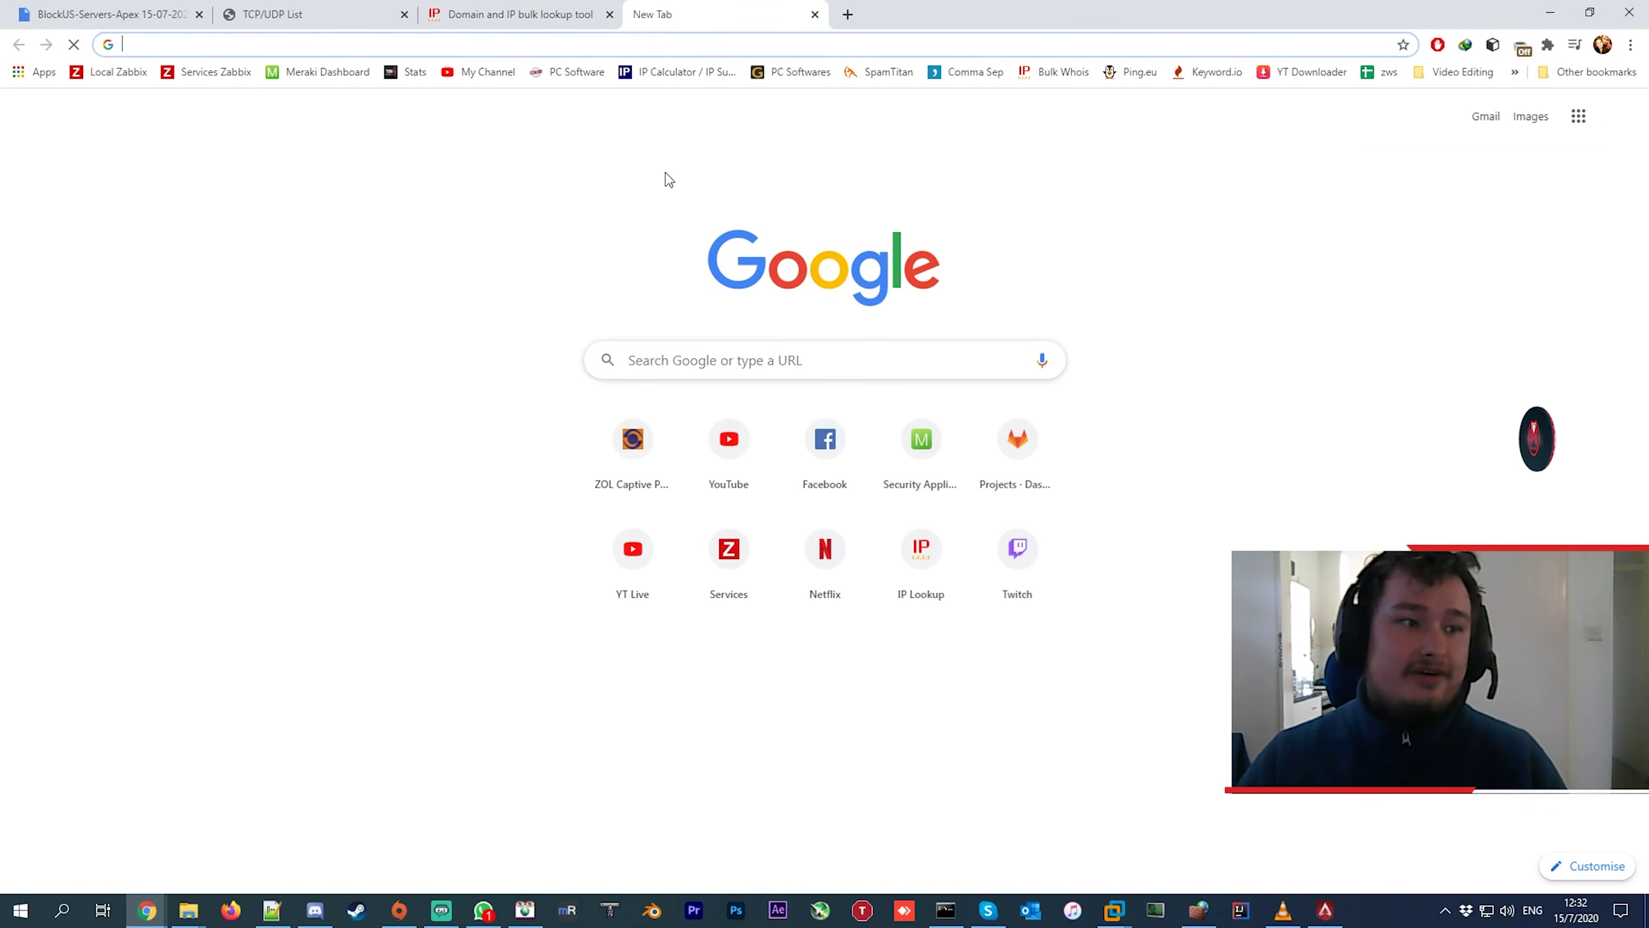